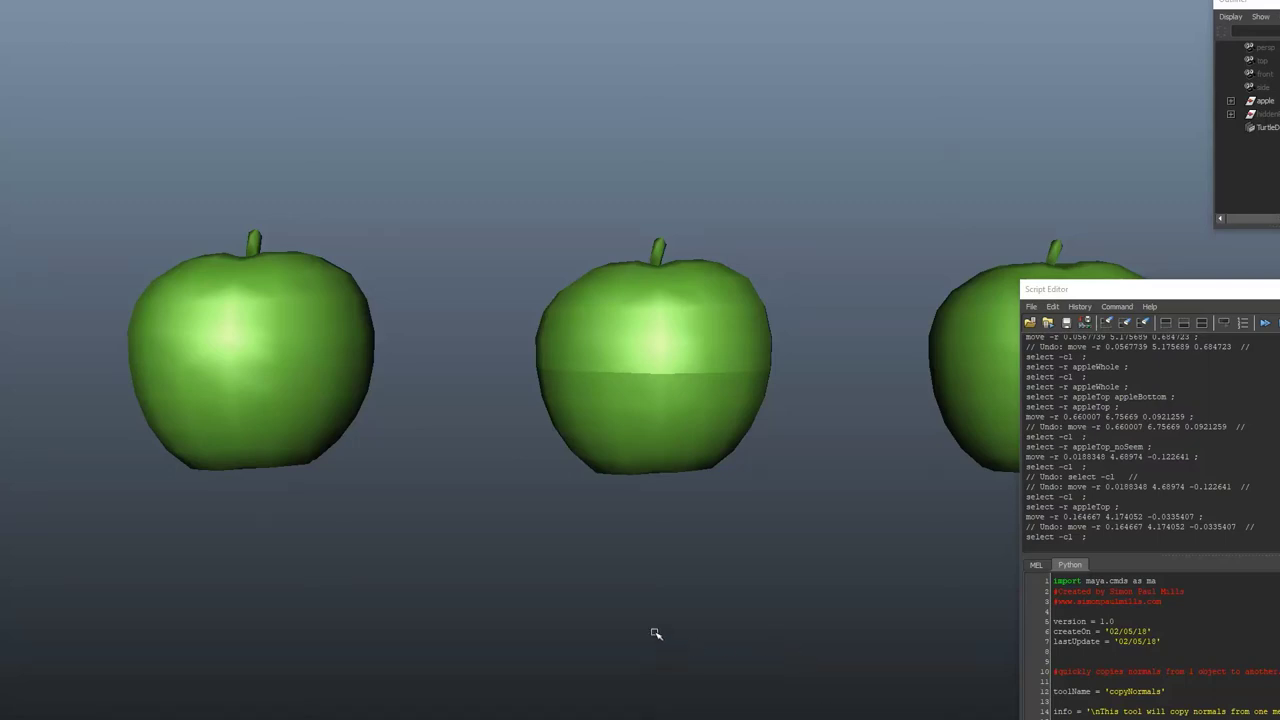
Step: Review the Transfer Attributes options and close the dialog without transferring anything
left_click_drag(586, 561, 636, 569, "alt")
middle_click_drag(636, 569, 573, 560, "alt")
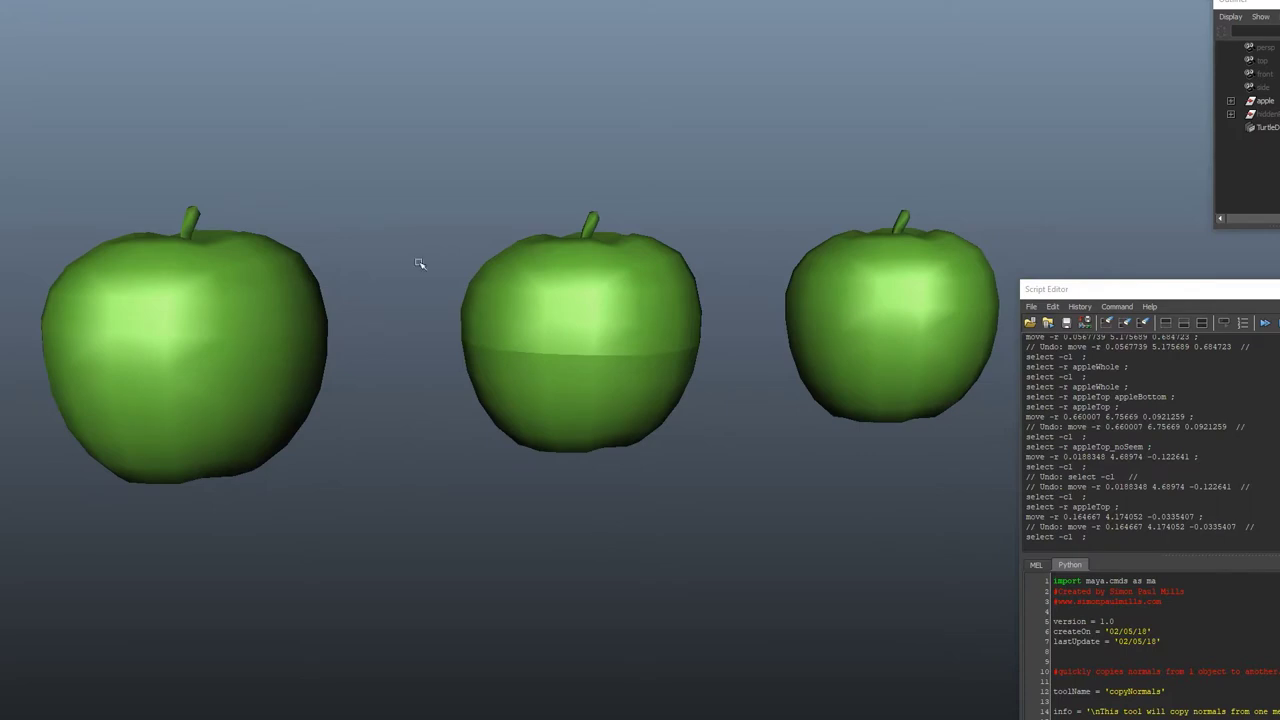
left_click_drag(774, 518, 733, 515, "alt")
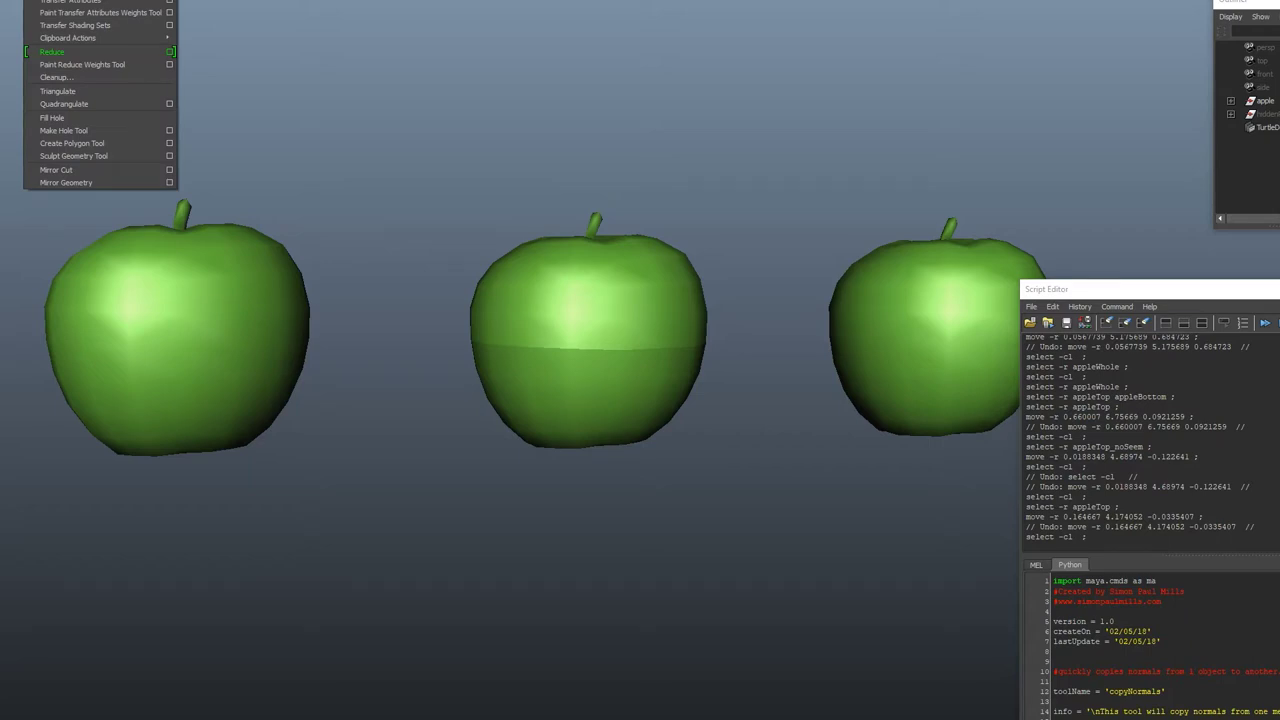
left_click(170, 3)
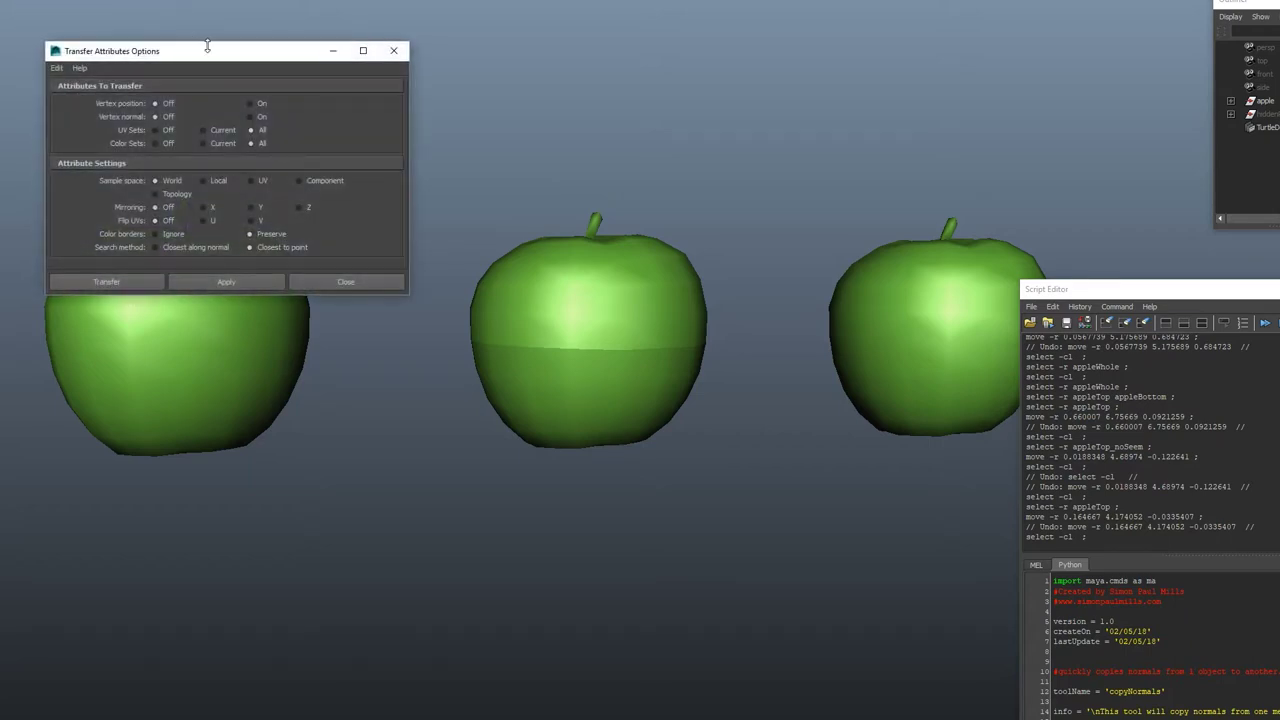
left_click_drag(209, 55, 175, 71)
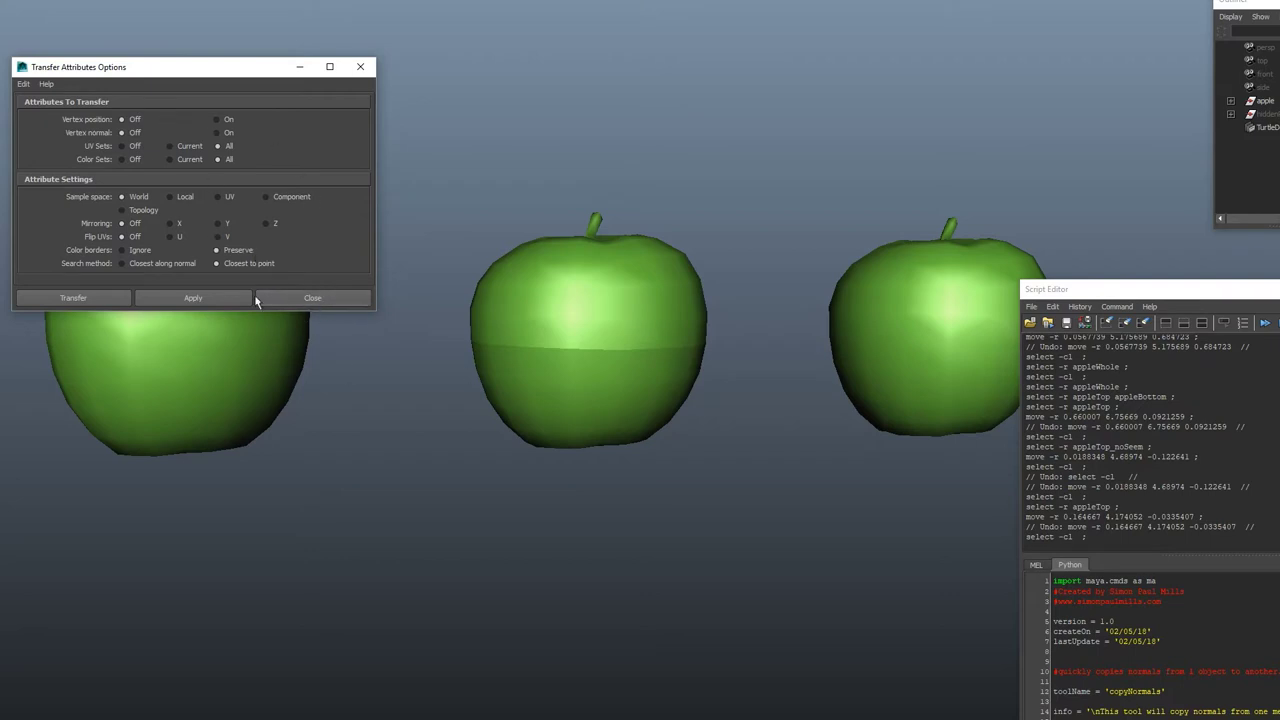
left_click(331, 298)
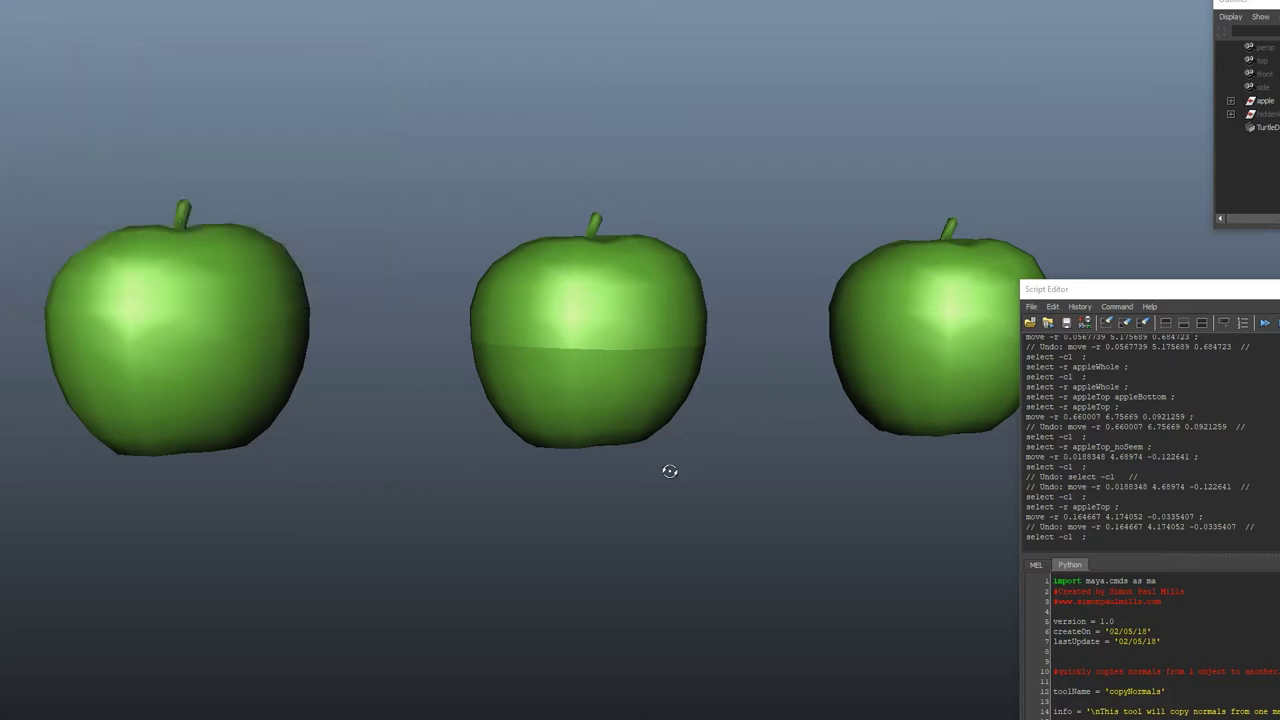
Step: Run the entire copyNormals Python script and place its tool window below the apples
scroll(680, 462, "down", 3)
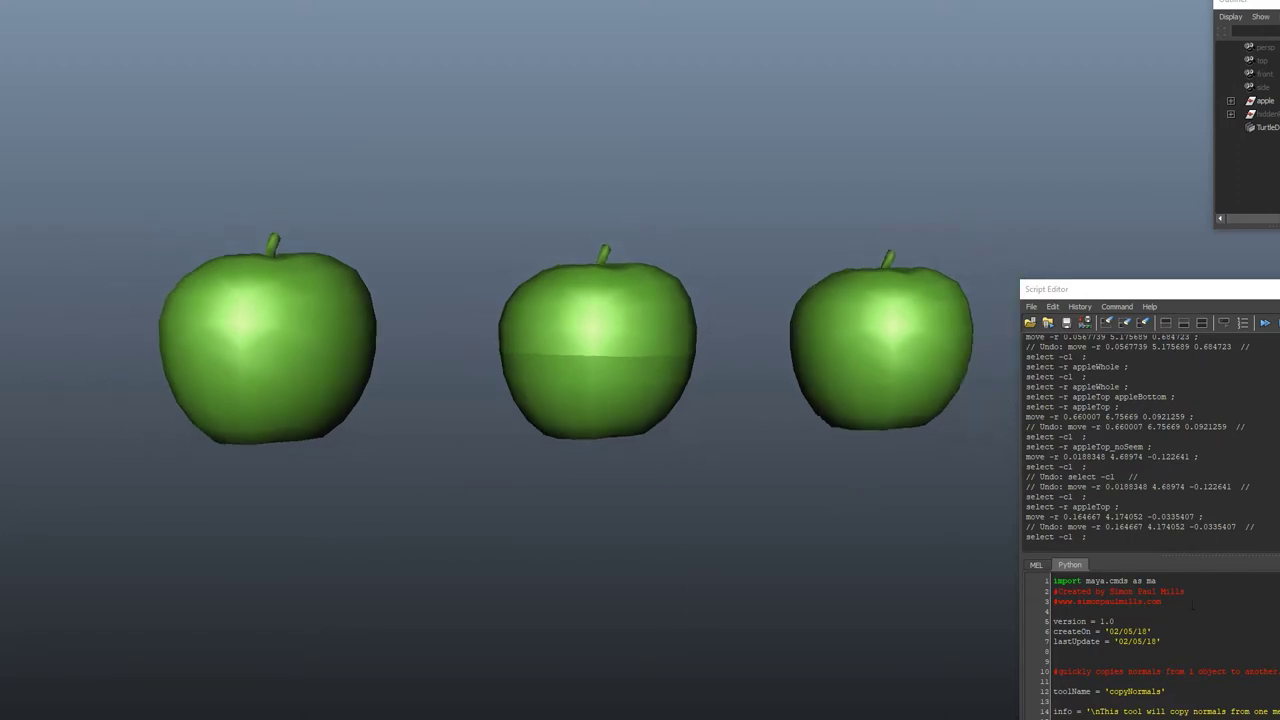
left_click(1179, 632)
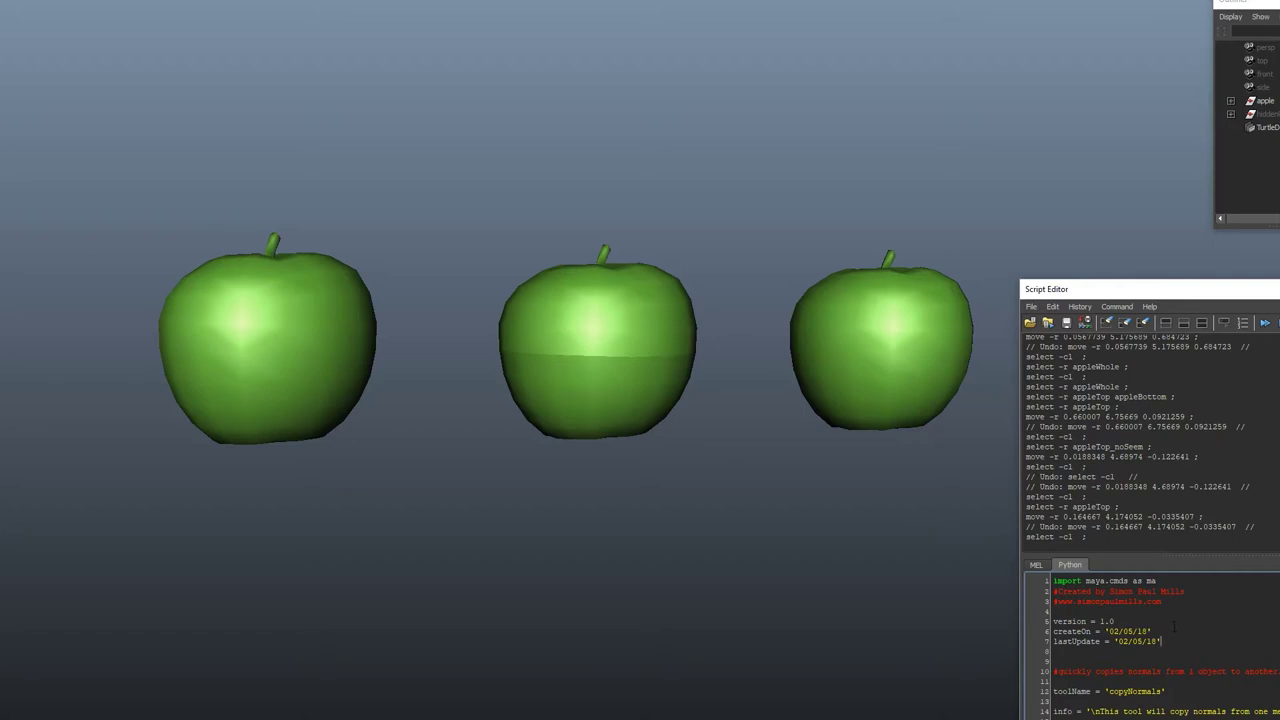
key("ctrl+a")
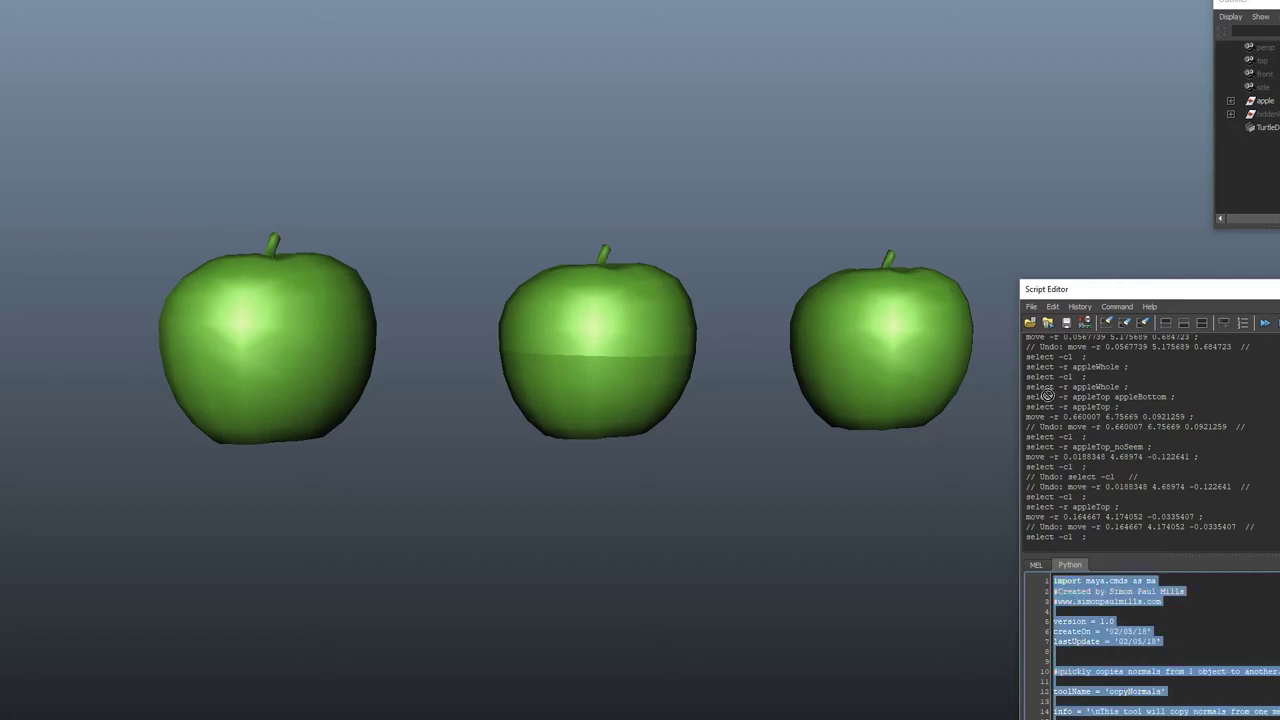
middle_click_drag(1048, 395, 540, 0)
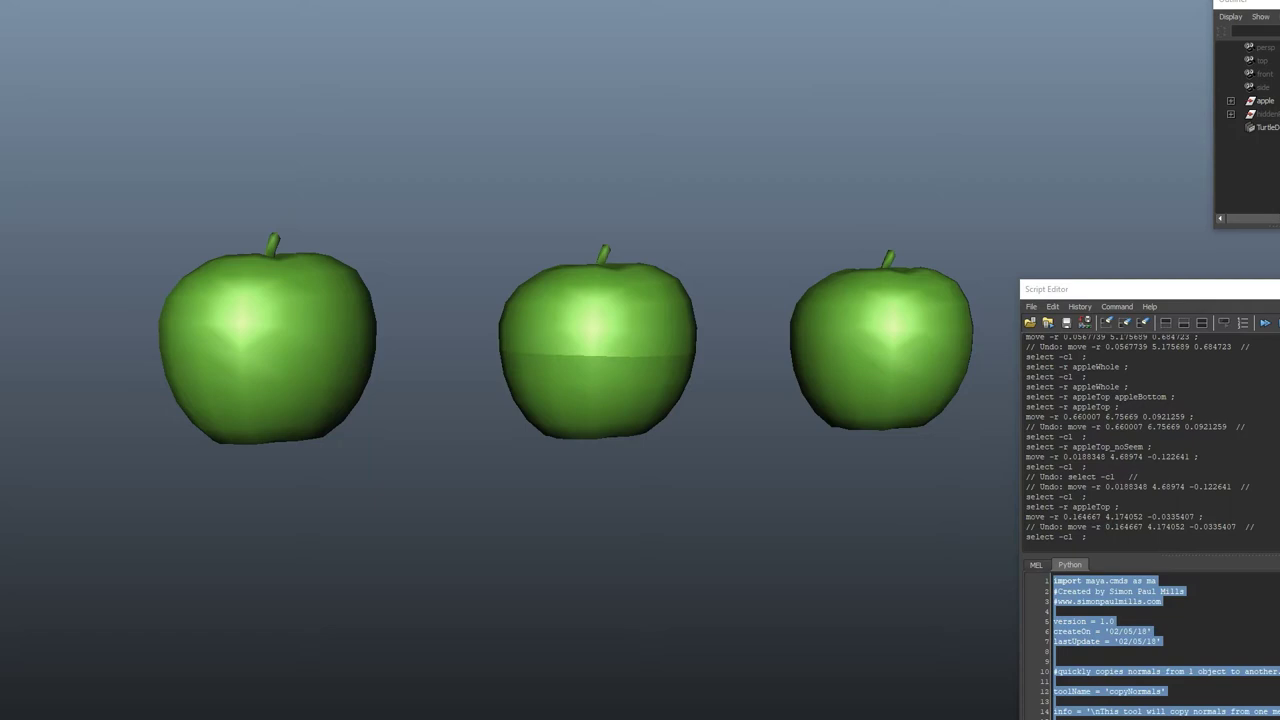
key("ctrl+Return")
left_click_drag(193, 123, 498, 515)
left_click_drag(451, 259, 424, 268, "alt")
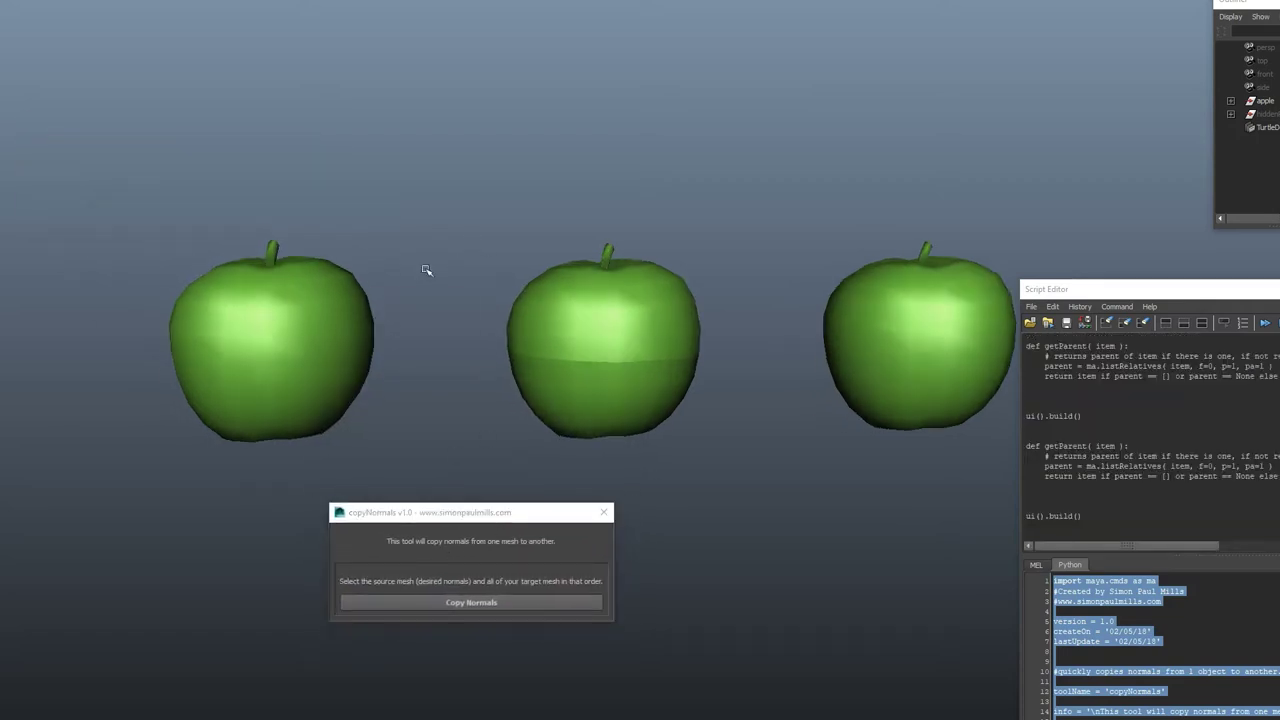
Step: Lift the middle apple's top half off its bottom half, undo the move and clear the selection
left_click_drag(274, 106, 337, 458)
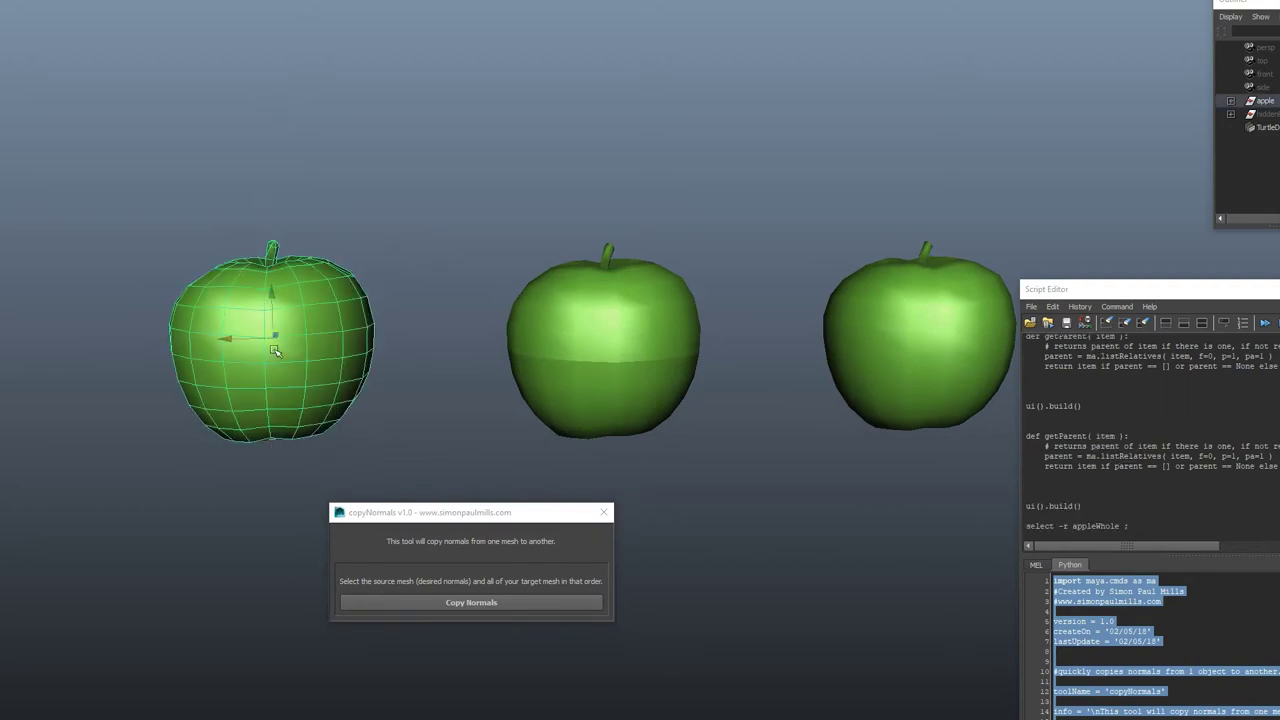
left_click_drag(516, 229, 603, 352, "shift")
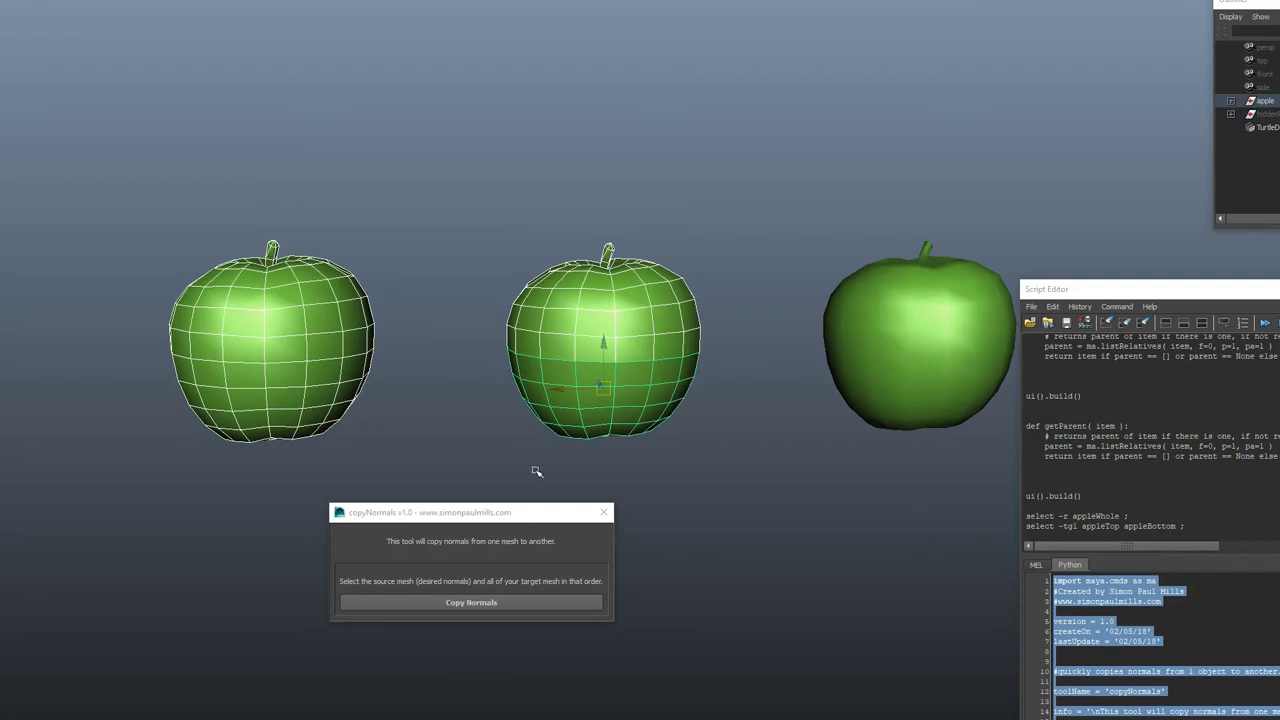
left_click(675, 336)
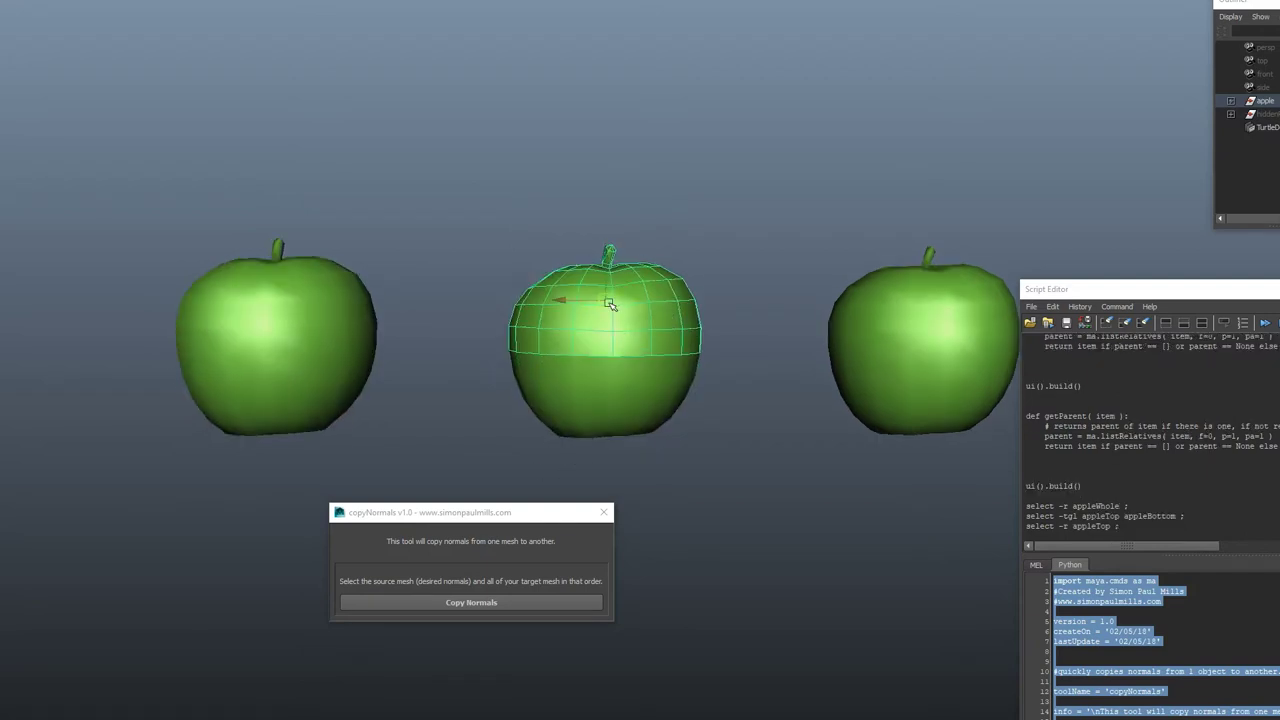
left_click_drag(611, 305, 705, 240)
key("ctrl+z")
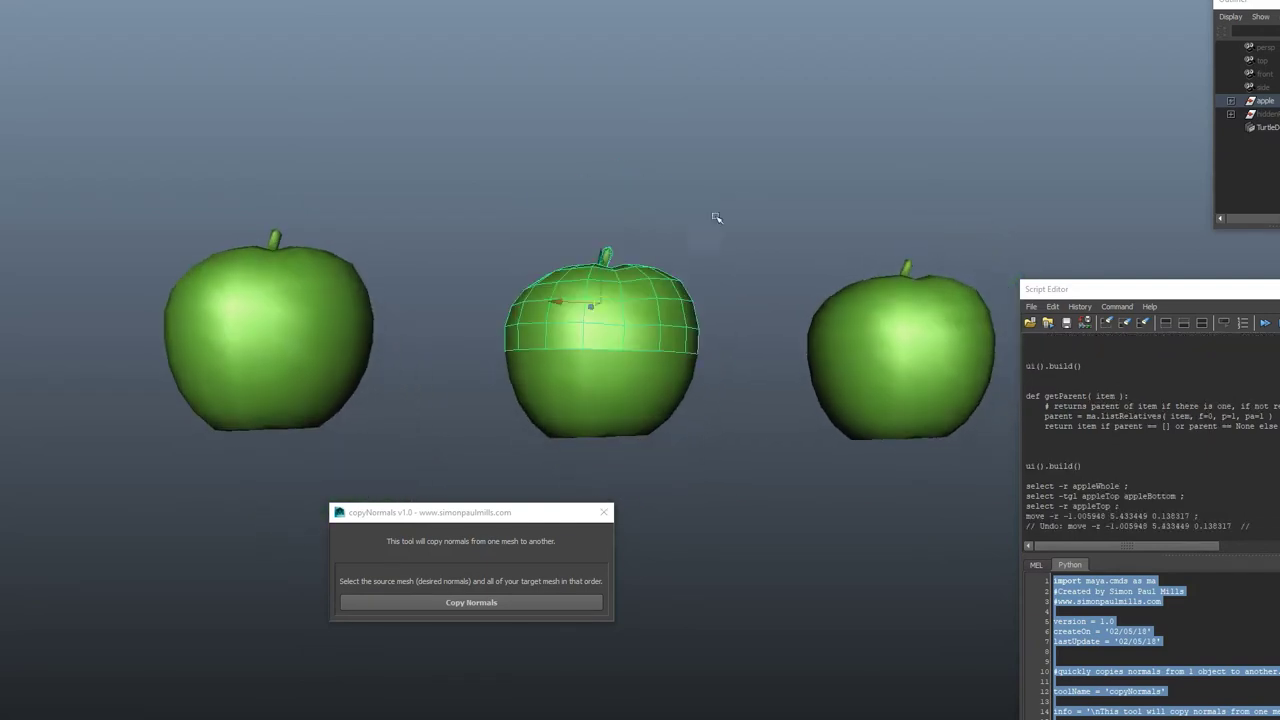
left_click(729, 186)
Step: Copy the normals from the whole apple to both halves of the middle apple and inspect the shading around the seam
left_click_drag(280, 237, 411, 387)
left_click_drag(541, 214, 600, 340, "shift")
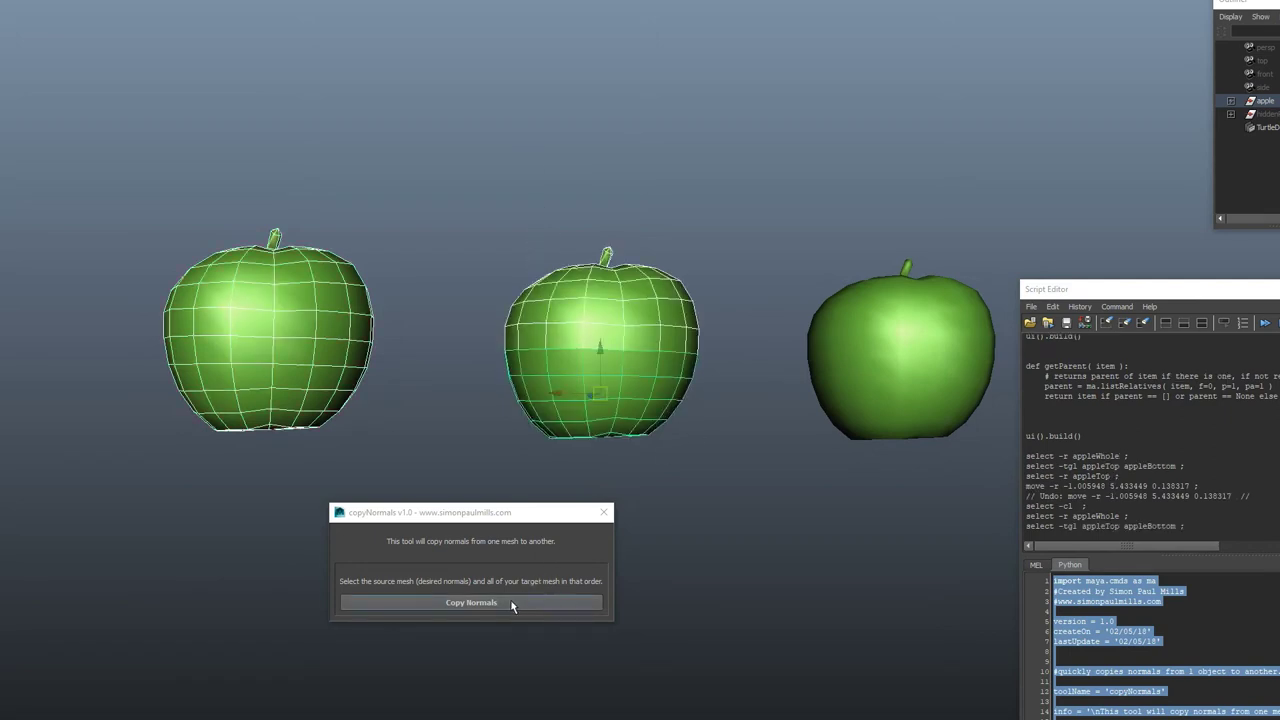
left_click(510, 601)
left_click(712, 263)
left_click_drag(712, 263, 609, 251, "alt")
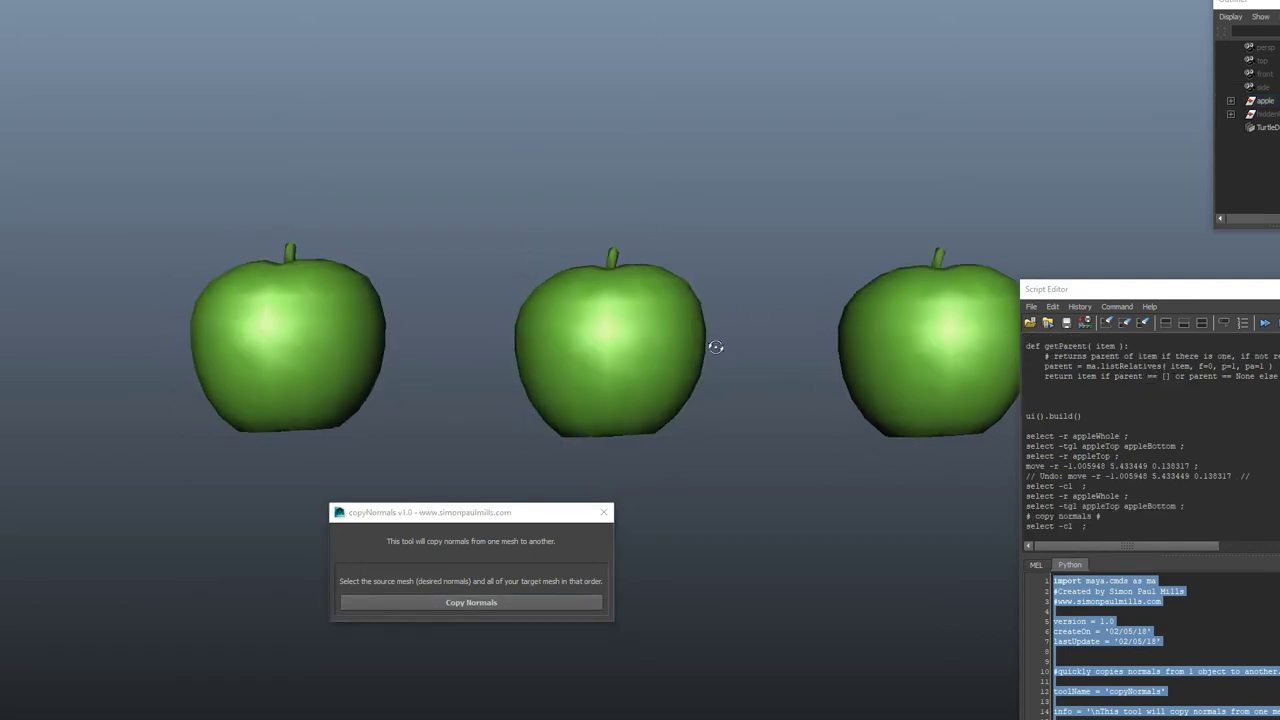
left_click_drag(714, 346, 517, 286, "alt")
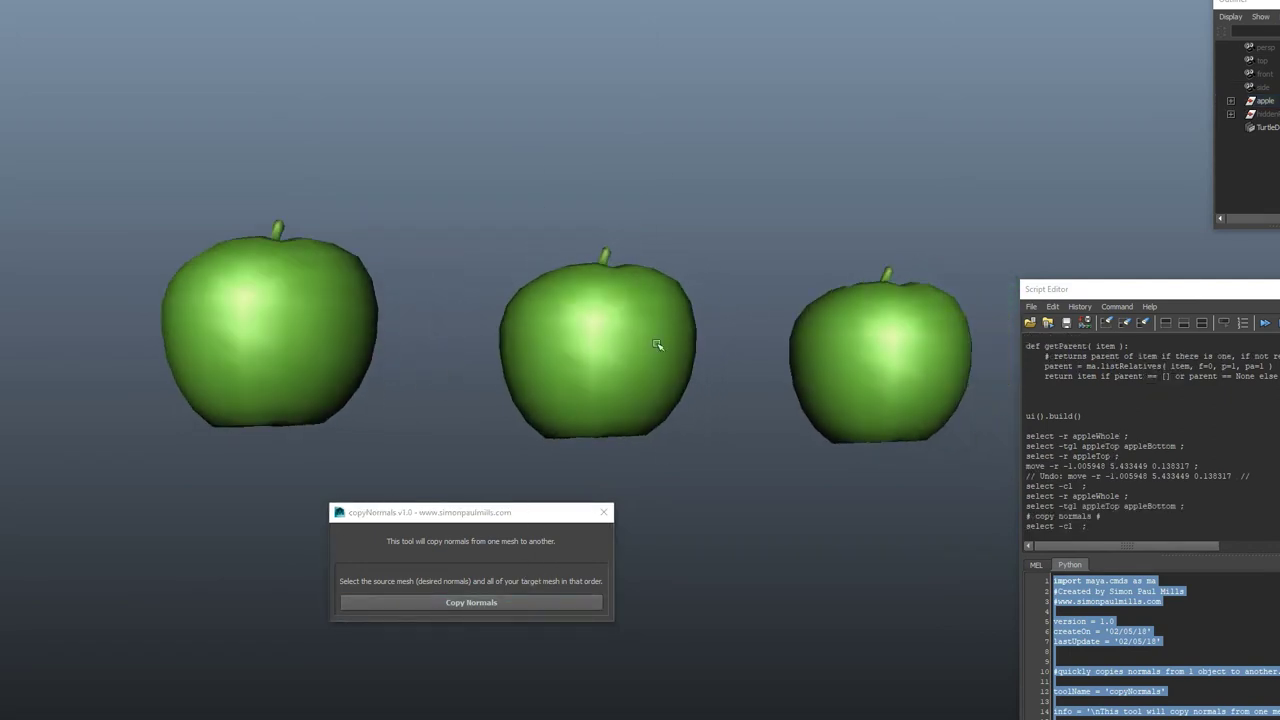
Step: Pull the middle apple's top half upward to check that it is still a separate mesh, and undo the move
left_click_drag(657, 345, 608, 346, "alt")
left_click(621, 299)
left_click_drag(620, 299, 631, 186)
left_click_drag(744, 219, 705, 205, "alt")
left_click(788, 211)
left_click_drag(788, 211, 651, 315, "alt")
key("ctrl+z")
key("ctrl+z")
left_click(731, 206)
Step: Separate the middle apple's top half once more, view the gap from another angle and undo the separation
left_click(651, 315)
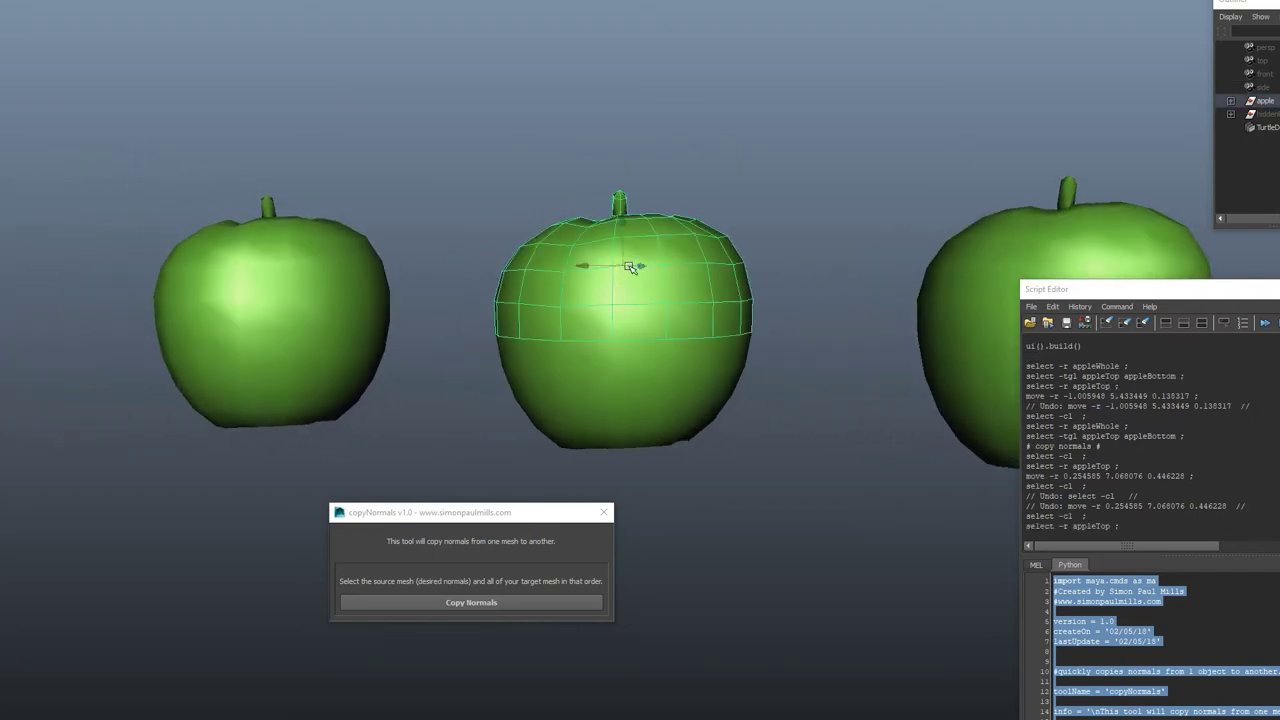
left_click_drag(636, 268, 603, 215)
left_click_drag(761, 316, 503, 317, "alt")
key("ctrl+z")
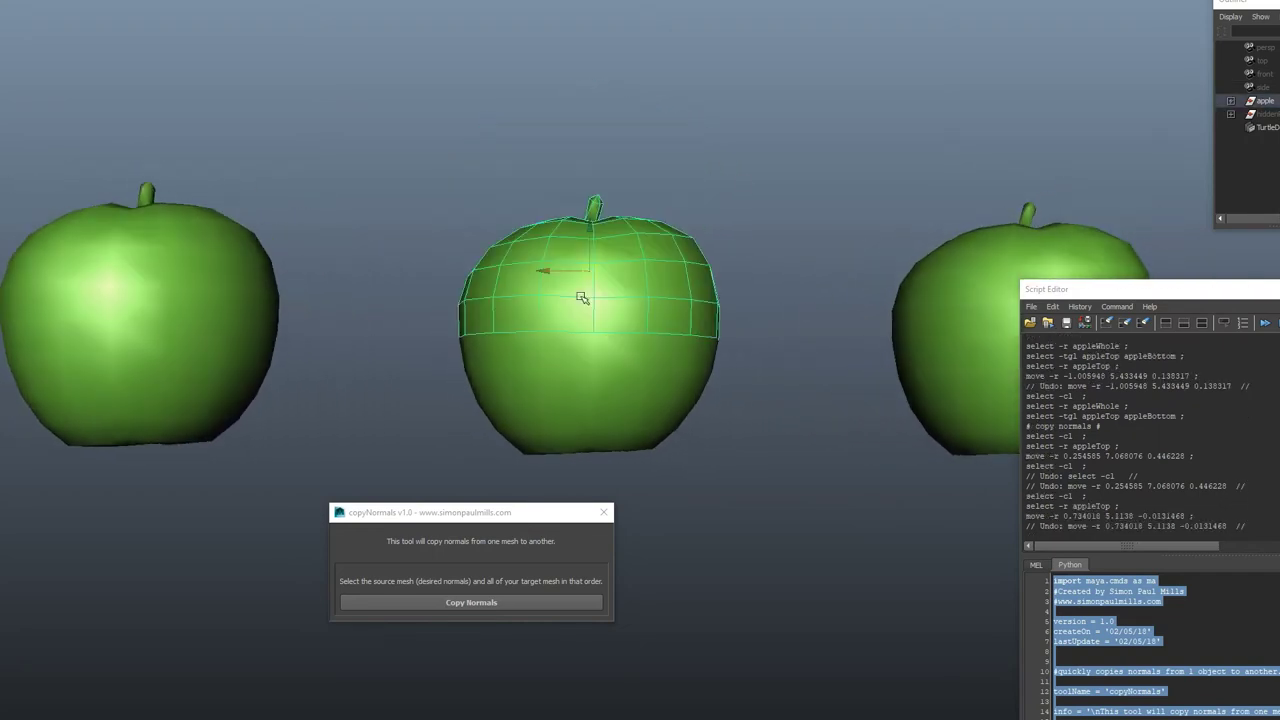
left_click(730, 296)
left_click_drag(730, 296, 446, 305, "alt")
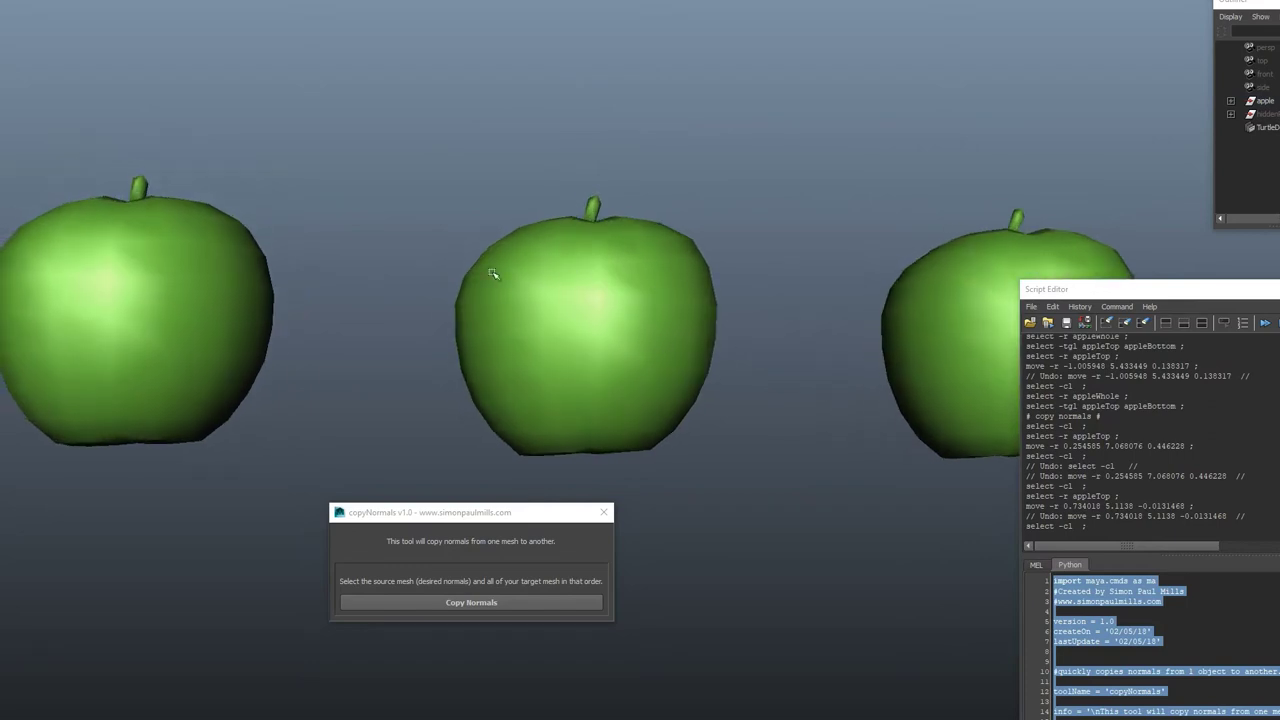
Step: Raise the top halves of the third apple and the middle apple above their bottom halves to expose the cut sides
middle_click_drag(718, 319, 569, 294, "alt")
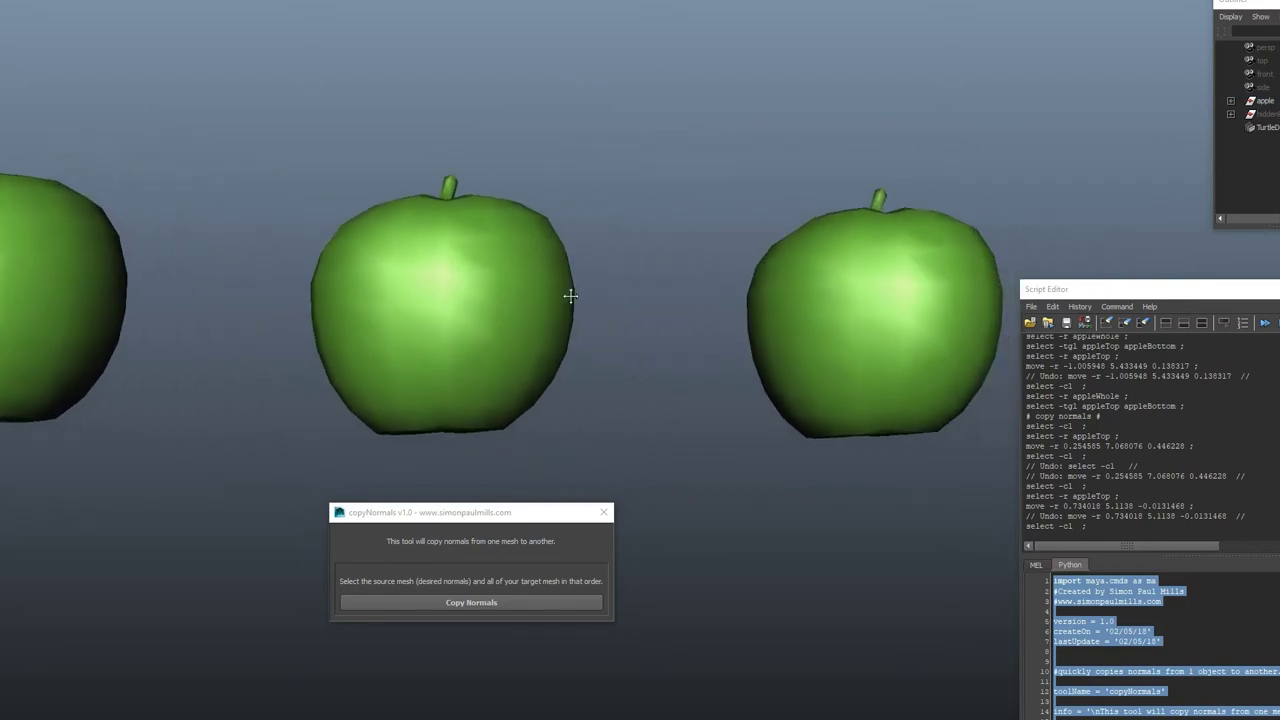
middle_click_drag(631, 323, 424, 337, "alt")
left_click(687, 279)
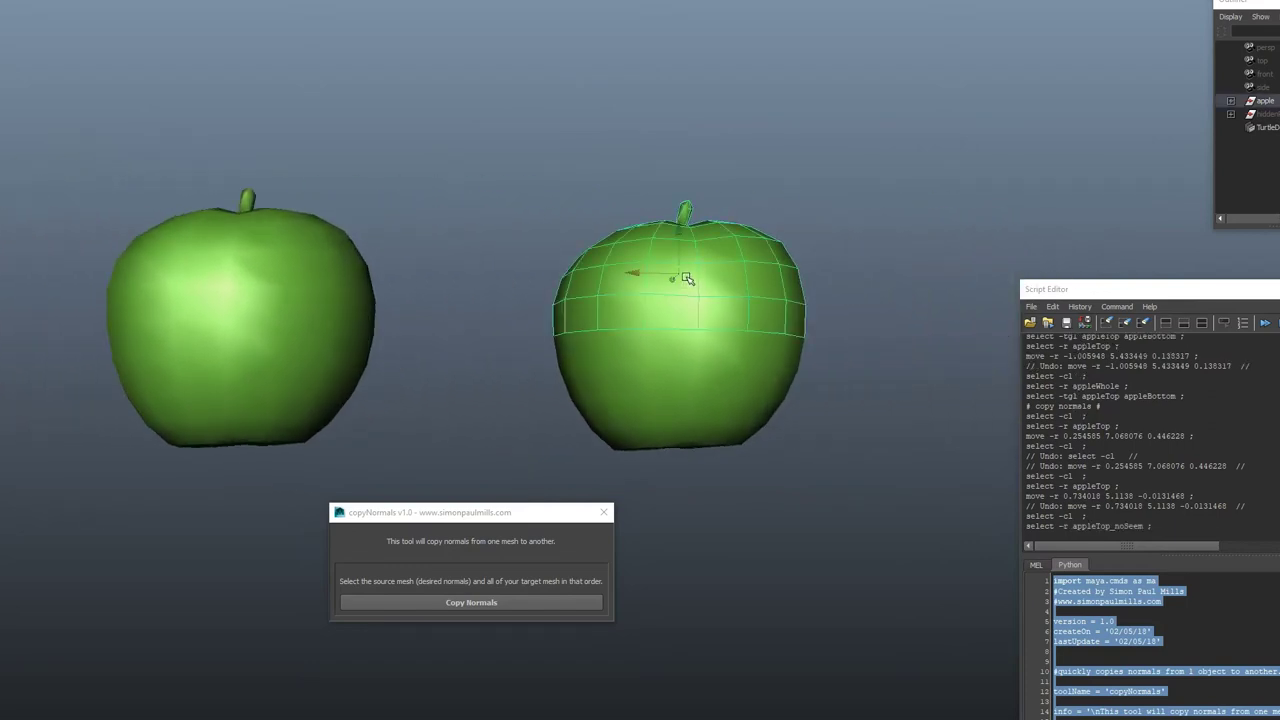
left_click_drag(688, 279, 781, 227)
left_click(865, 244)
left_click_drag(865, 244, 763, 203, "alt")
left_click(385, 307)
left_click_drag(385, 307, 401, 153)
Step: Select the border edge loop of the middle apple's top half, cap it with Fill Hole and return to object mode
key("F10")
double_click(472, 163)
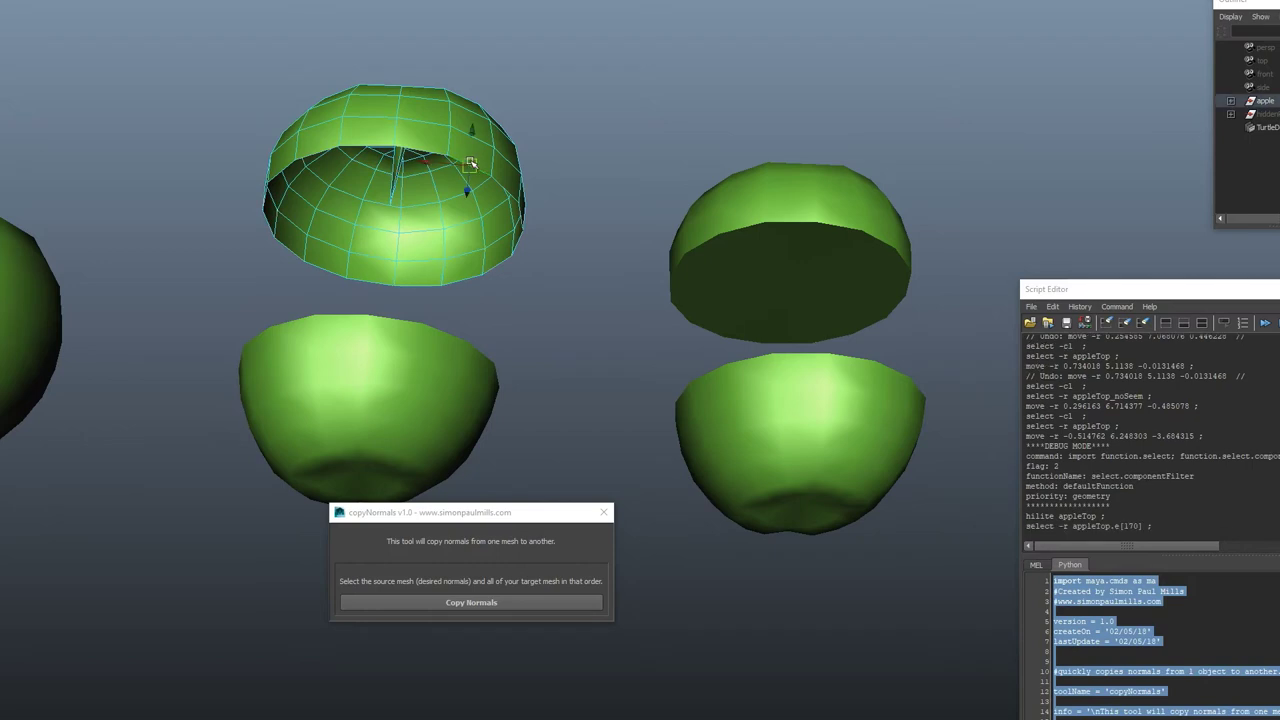
left_click_drag(478, 353, 529, 331, "alt")
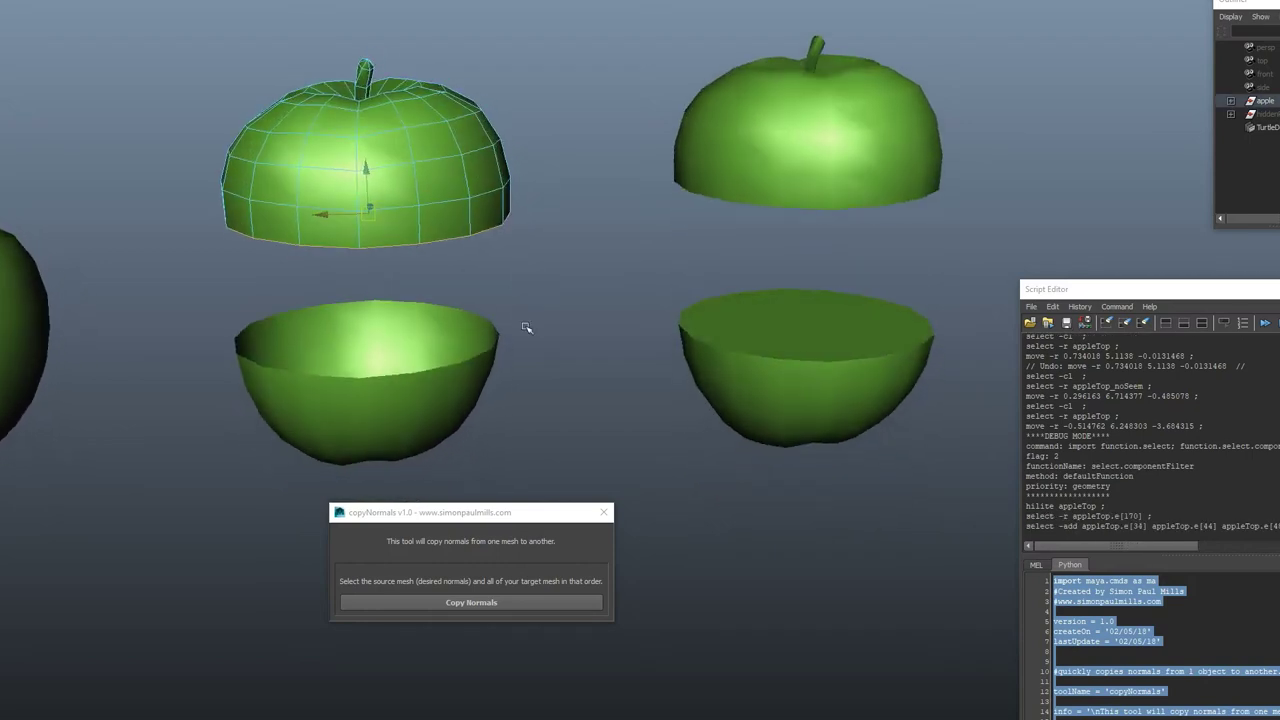
left_click_drag(443, 331, 463, 150, "alt")
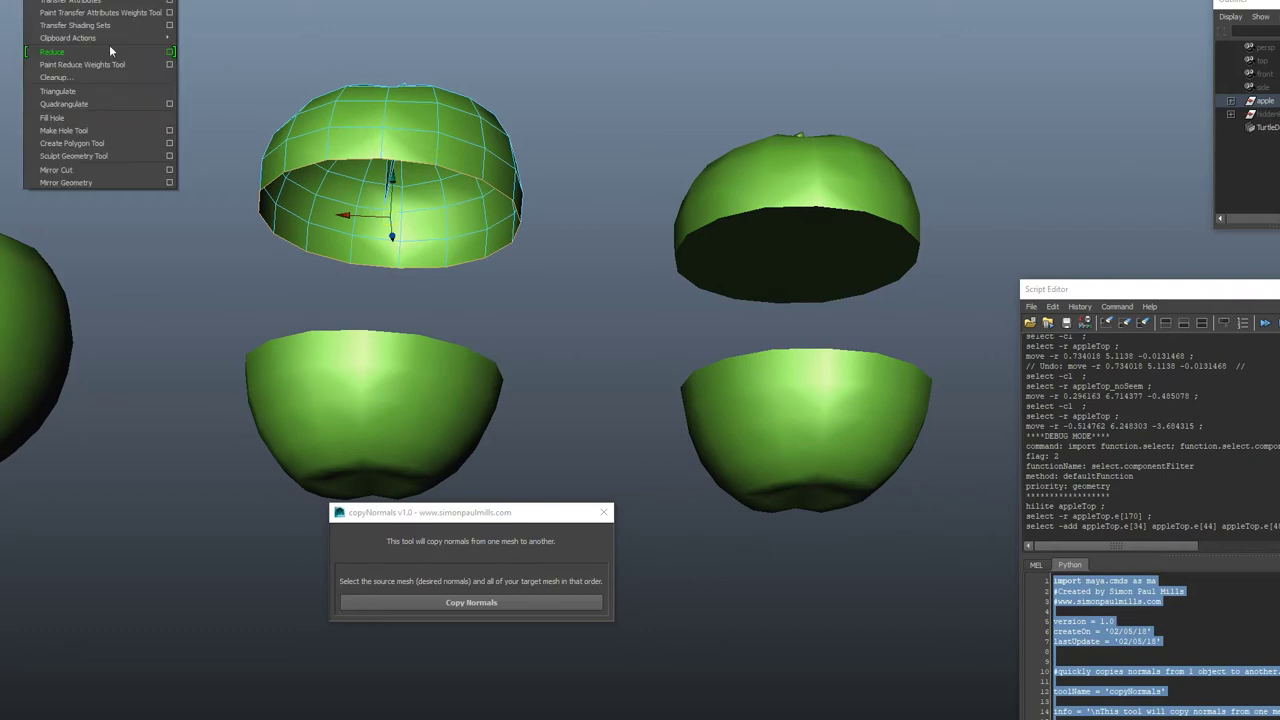
left_click(86, 118)
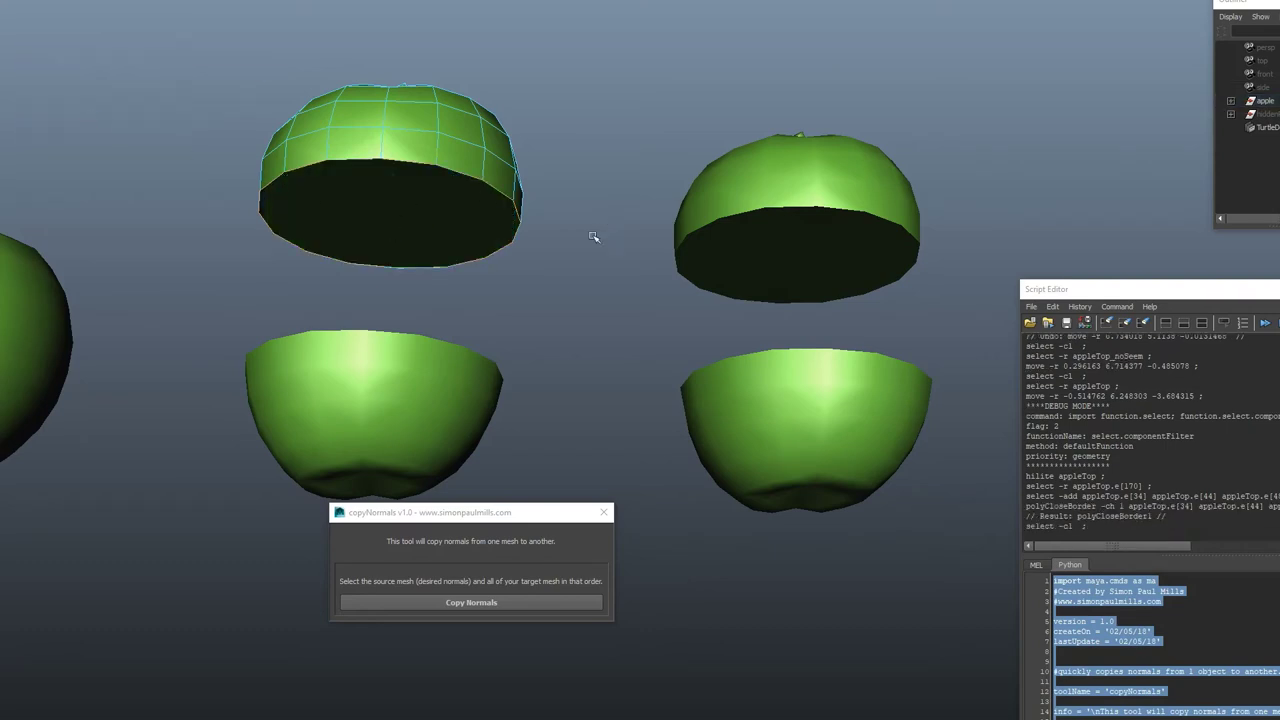
mouse_move(410, 228)
left_mouse_down("alt")
mouse_move(431, 249)
mouse_move(411, 217)
left_mouse_up("alt")
key("F8")
left_click(574, 206)
left_click_drag(574, 206, 493, 226, "alt")
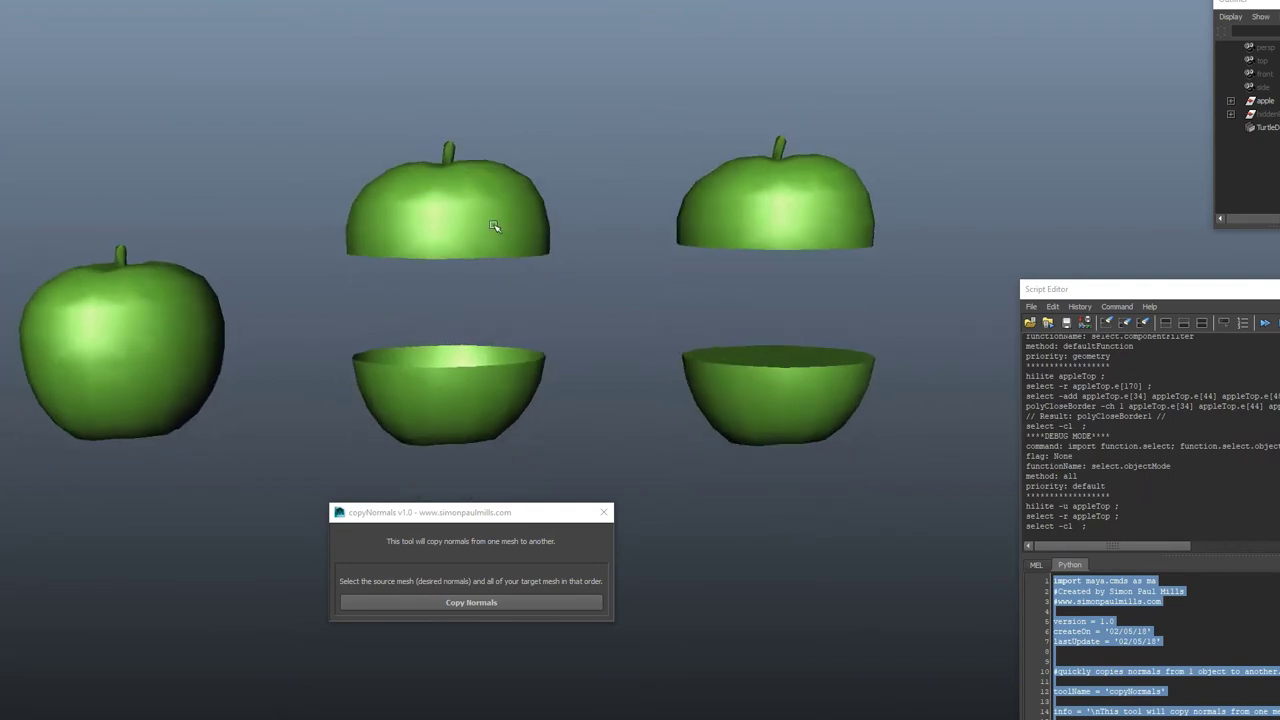
Step: Try resetting the middle apple's capped top half to its original position, and undo the reset
left_click(493, 226)
key("w")
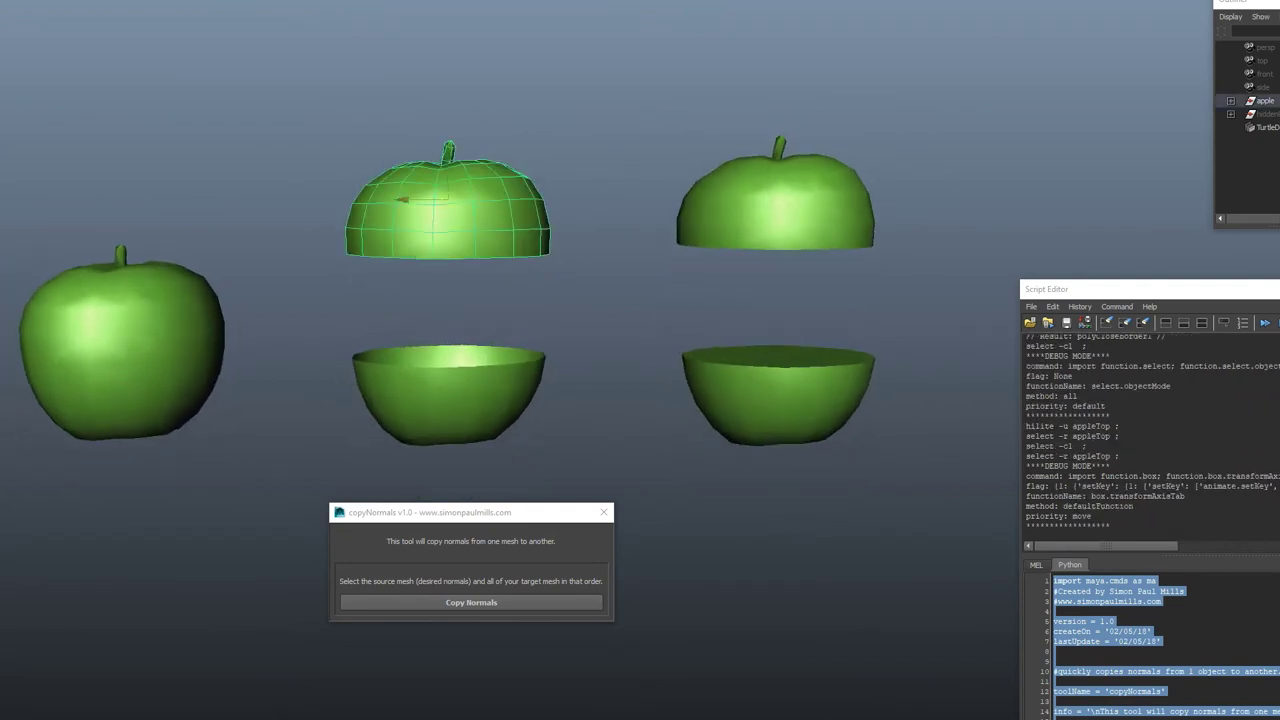
key("w")
left_click(568, 250)
left_click_drag(568, 250, 517, 297, "alt")
key("ctrl+z")
key("ctrl+z")
Step: Copy the normals from the whole apple to the middle apple's capped top half and inspect the shading
left_click(517, 297)
left_click(148, 295)
left_click(420, 220, "shift")
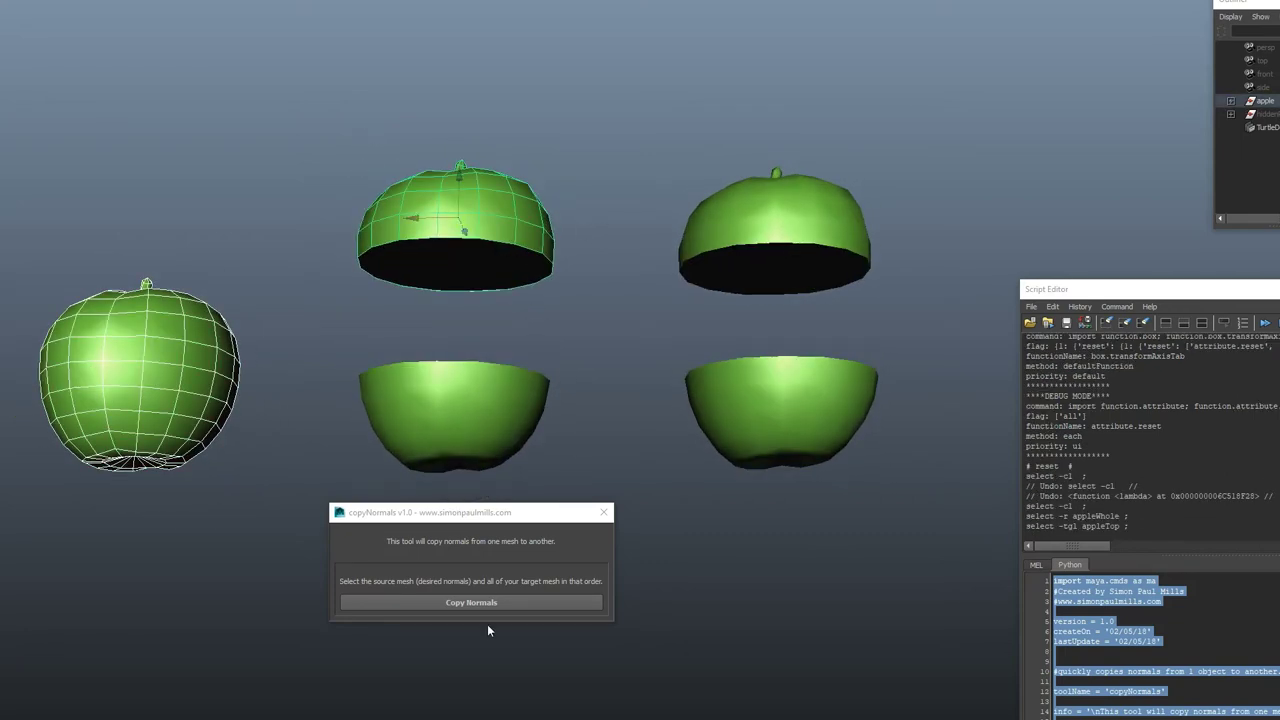
left_click(487, 602)
left_click_drag(571, 291, 517, 415, "alt")
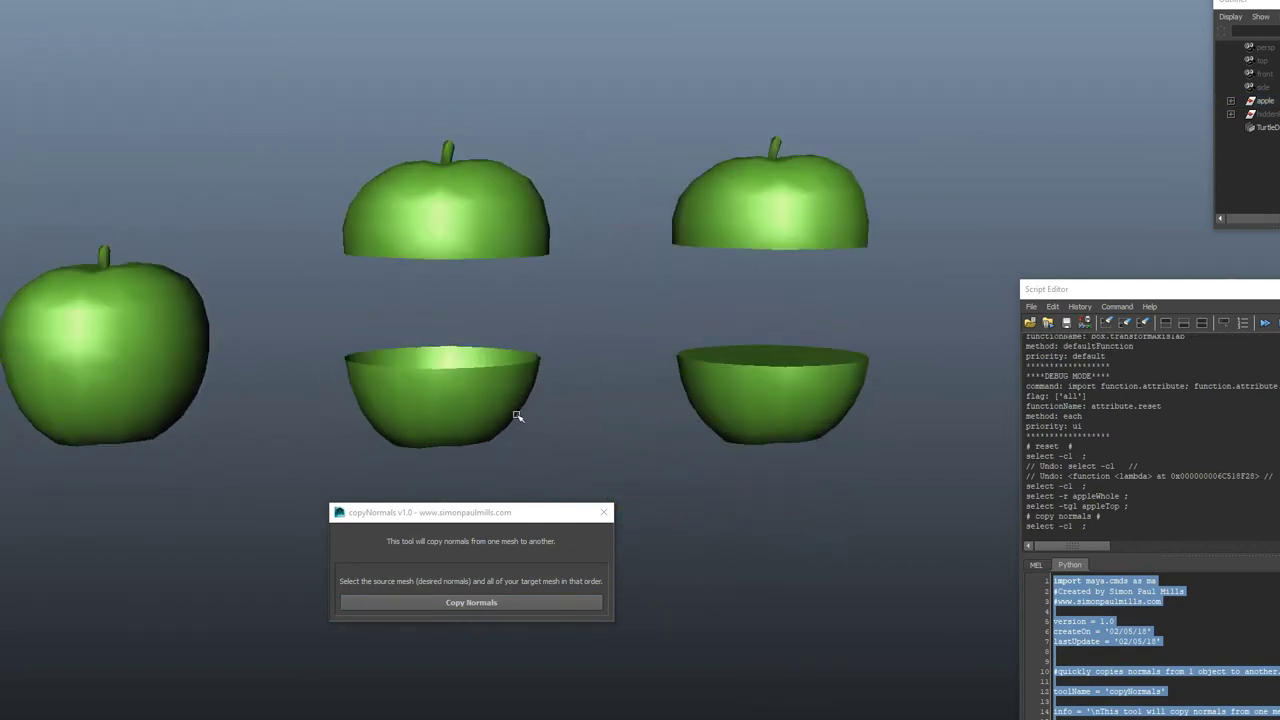
Step: Select the rim edge loop of the middle apple's bottom half, cap it with Fill Hole and return to object mode
left_click(517, 415)
key("2")
double_click(492, 367)
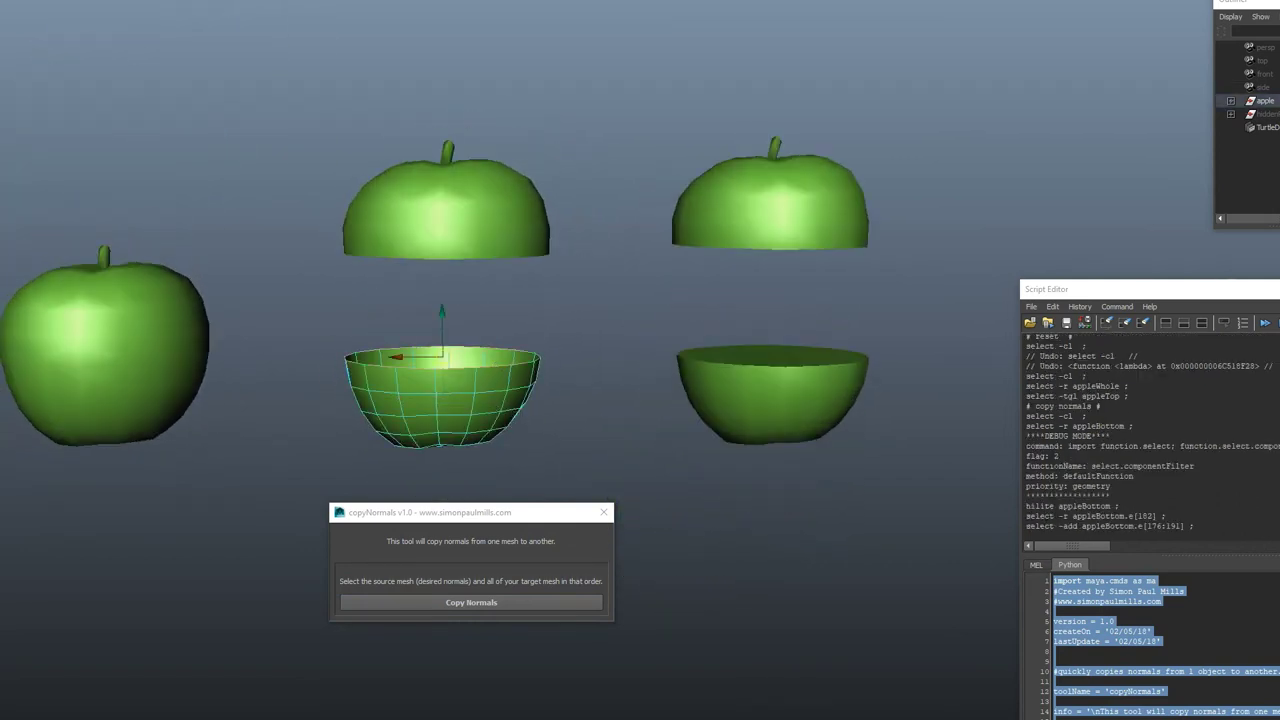
left_click(40, 2)
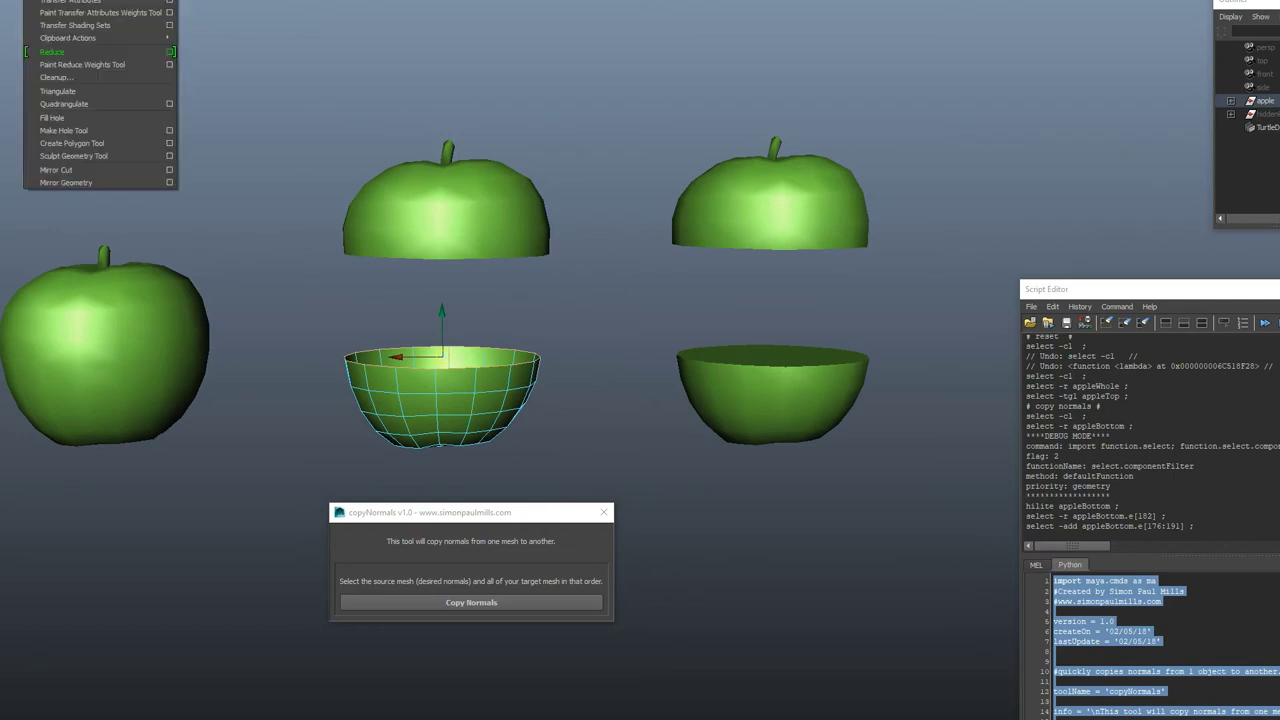
left_click(74, 117)
key("F8")
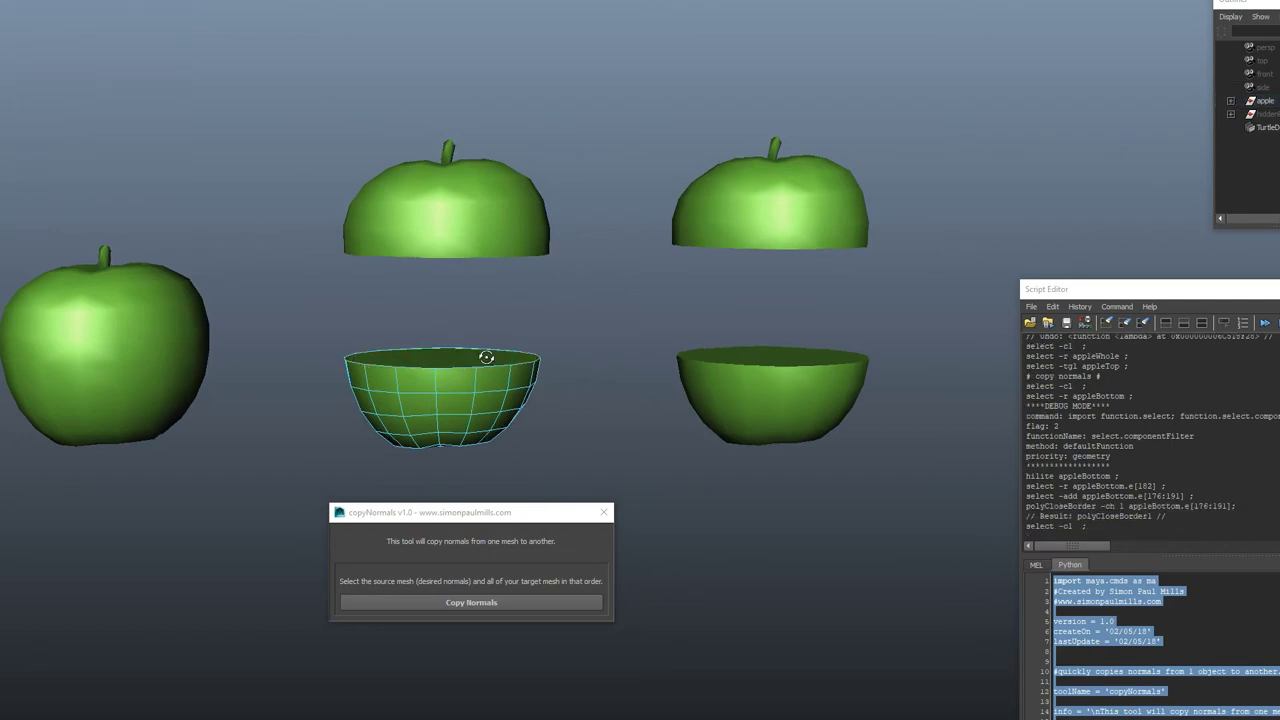
Step: Copy the normals from the whole apple to the middle apple's capped bottom half and compare it with the third apple
left_click(191, 409)
left_click(450, 420, "shift")
left_click(486, 595)
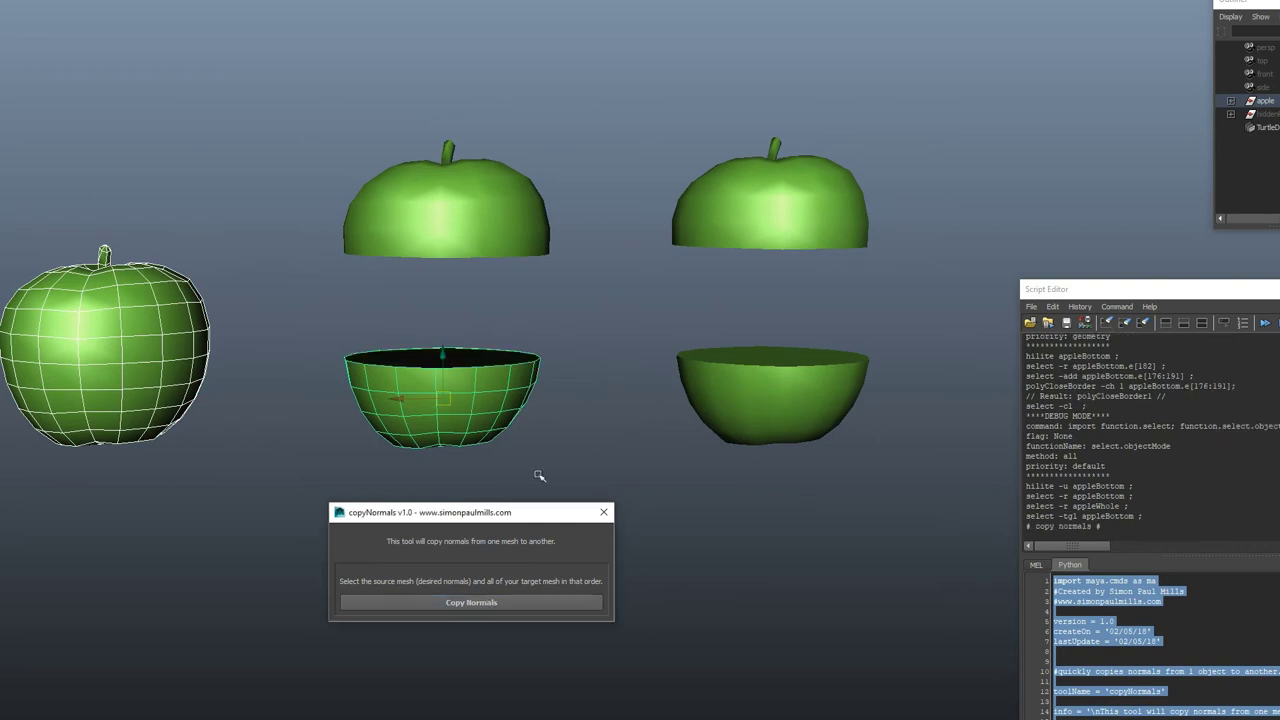
left_click_drag(534, 477, 527, 393, "alt")
left_click_drag(109, 366, 461, 355, "alt")
left_click_drag(783, 308, 737, 409, "alt")
left_click_drag(823, 371, 844, 390, "alt")
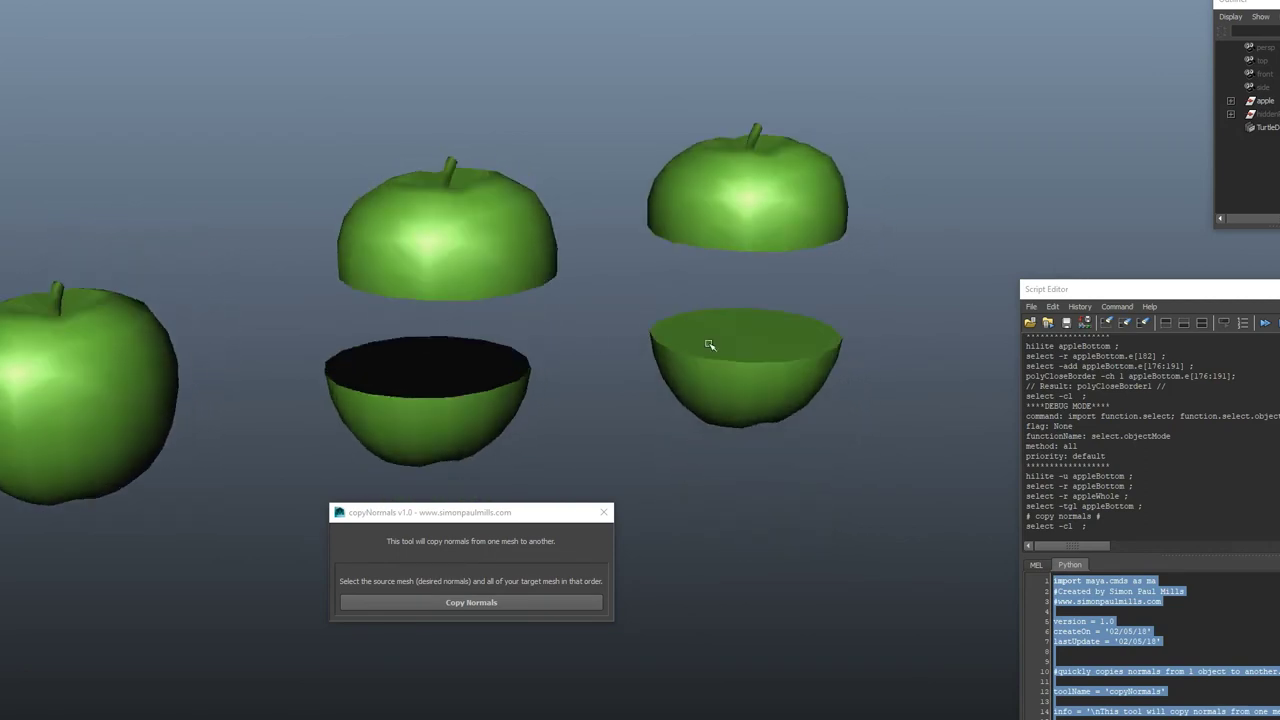
Step: Make the hiddenPassage group visible, clear the selection and bring its brown wall meshes below the apples into view
left_click_drag(716, 360, 816, 398, "alt")
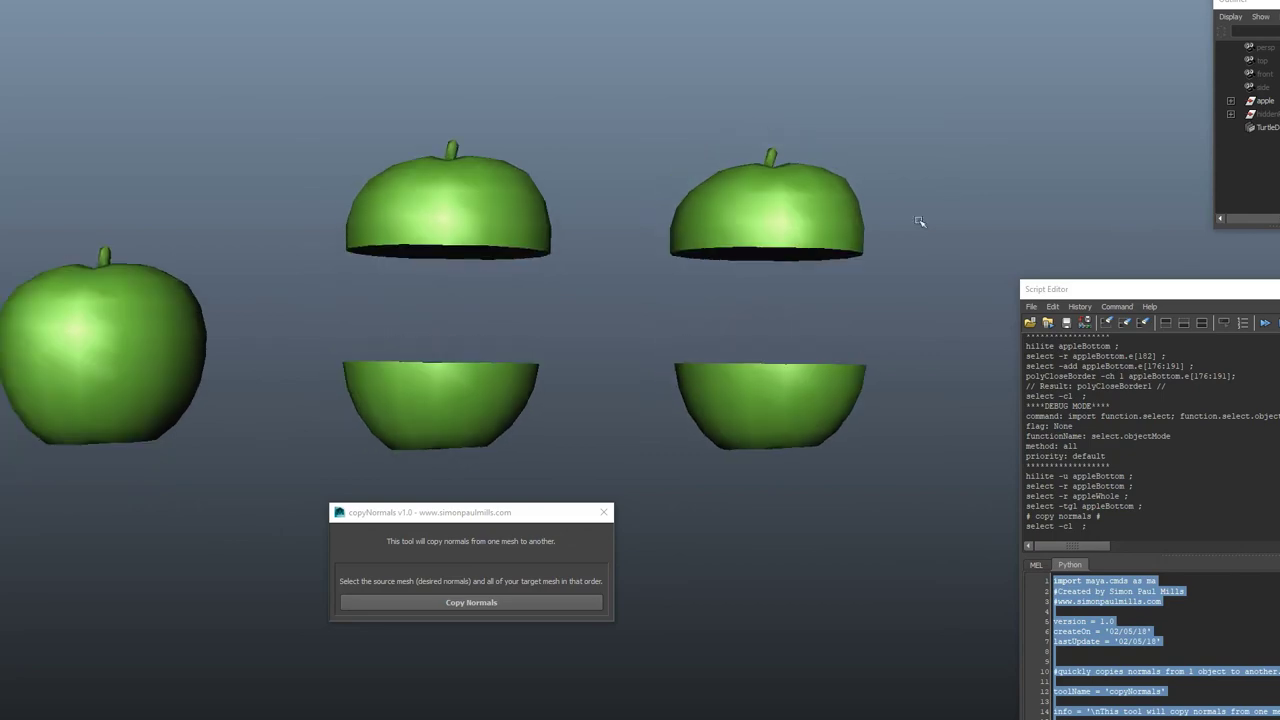
left_click(1262, 114)
key("shift+h")
middle_click_drag(758, 457, 751, 220, "alt")
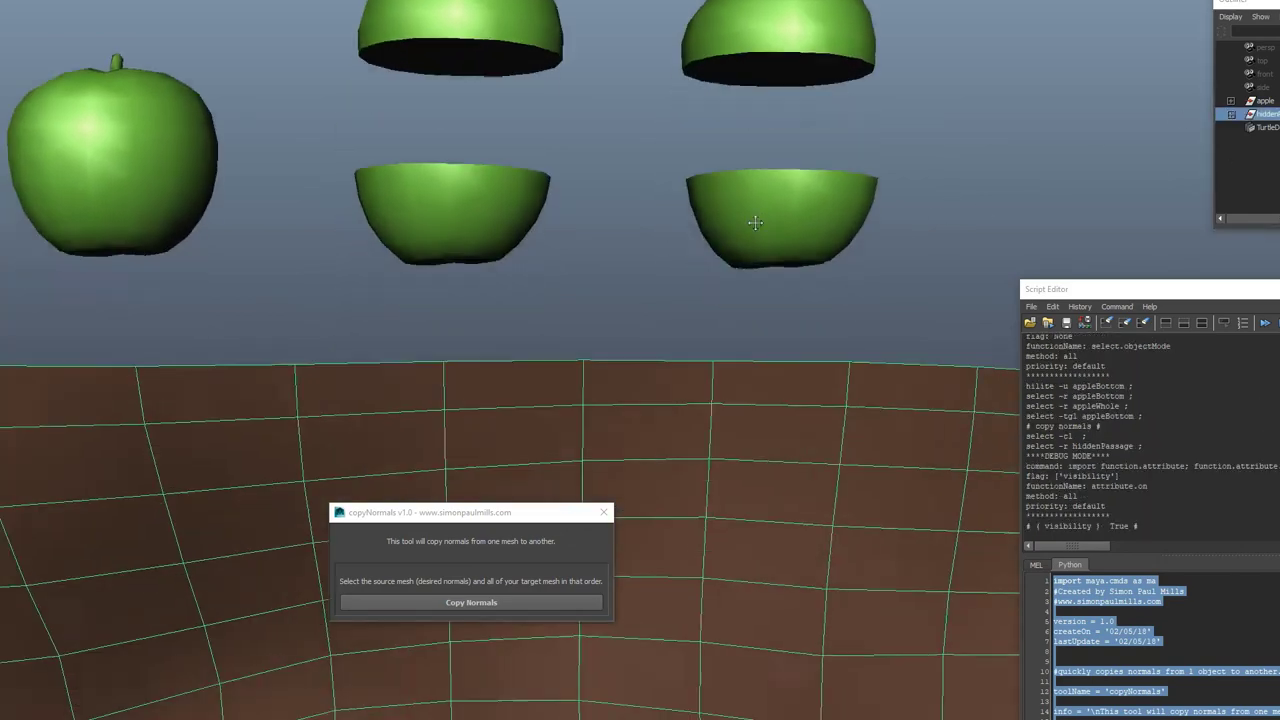
scroll(795, 259, "down", 5)
left_click(795, 259)
left_click_drag(851, 260, 613, 300, "alt")
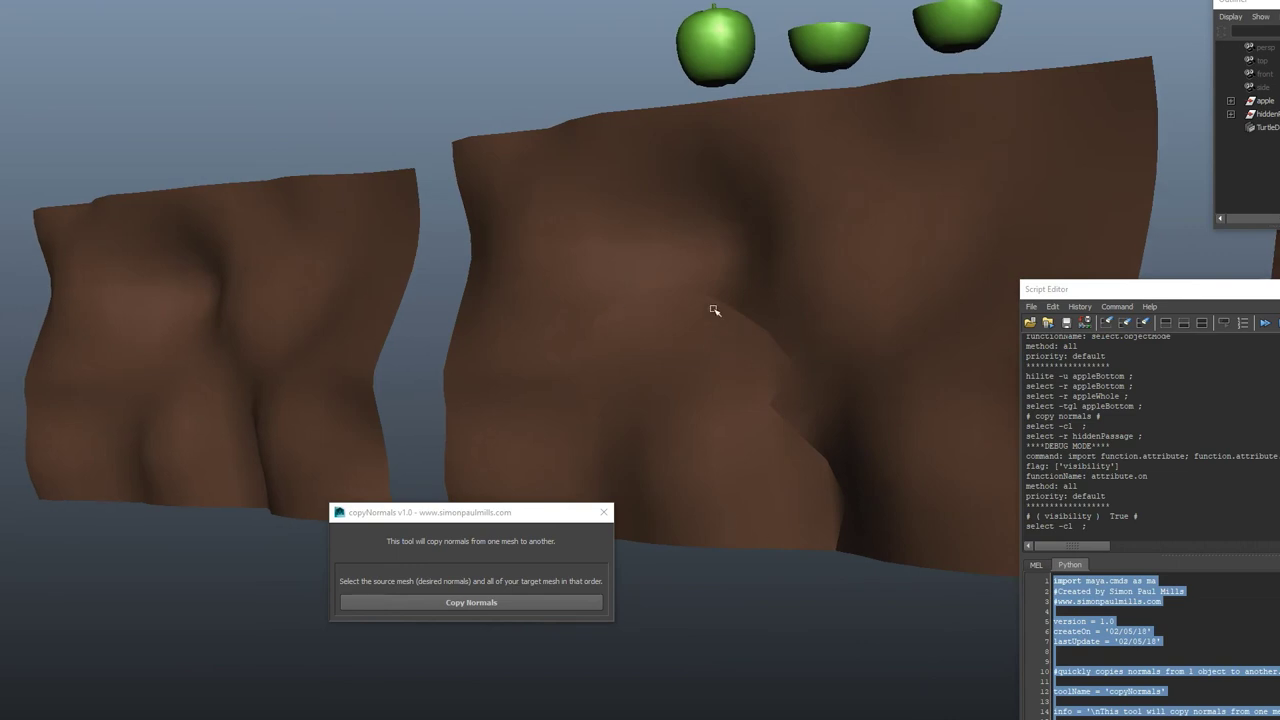
Step: Examine the door seam on the split wall, copy the normals from wallWhole to wallDoor and wallDoorway, and inspect the shading
left_click_drag(807, 453, 639, 415, "alt")
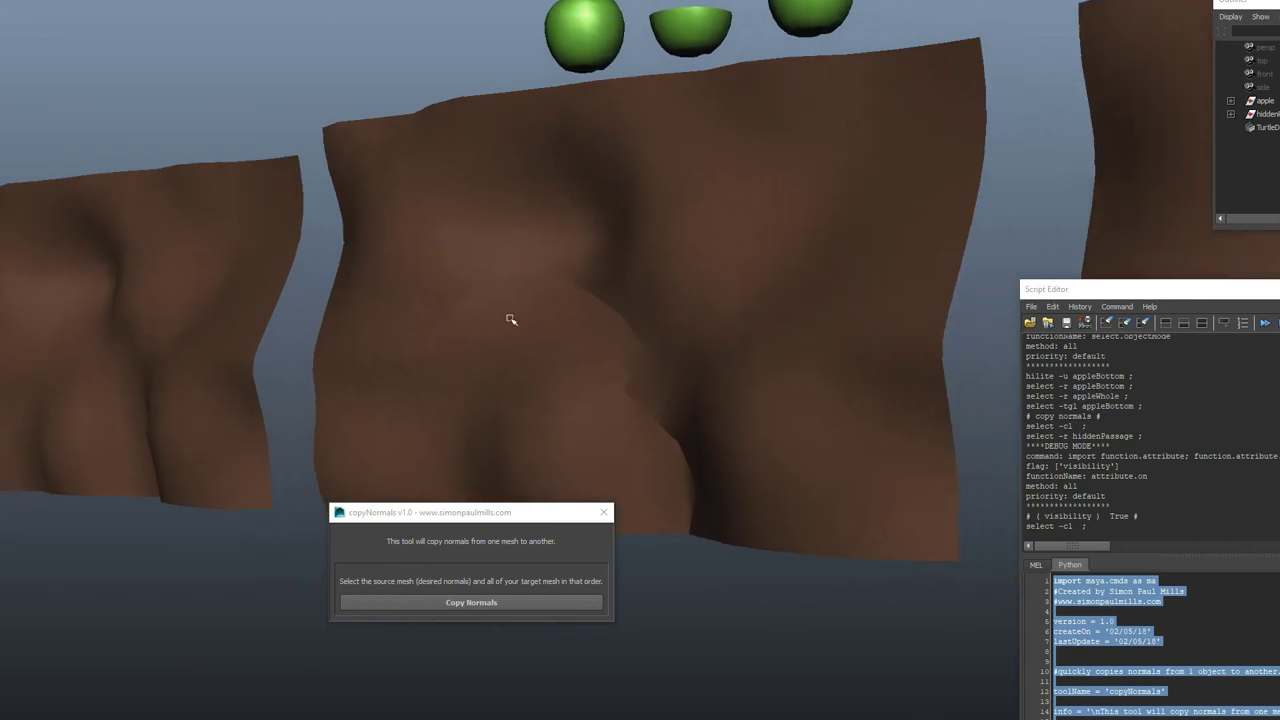
left_click_drag(511, 319, 716, 467, "alt")
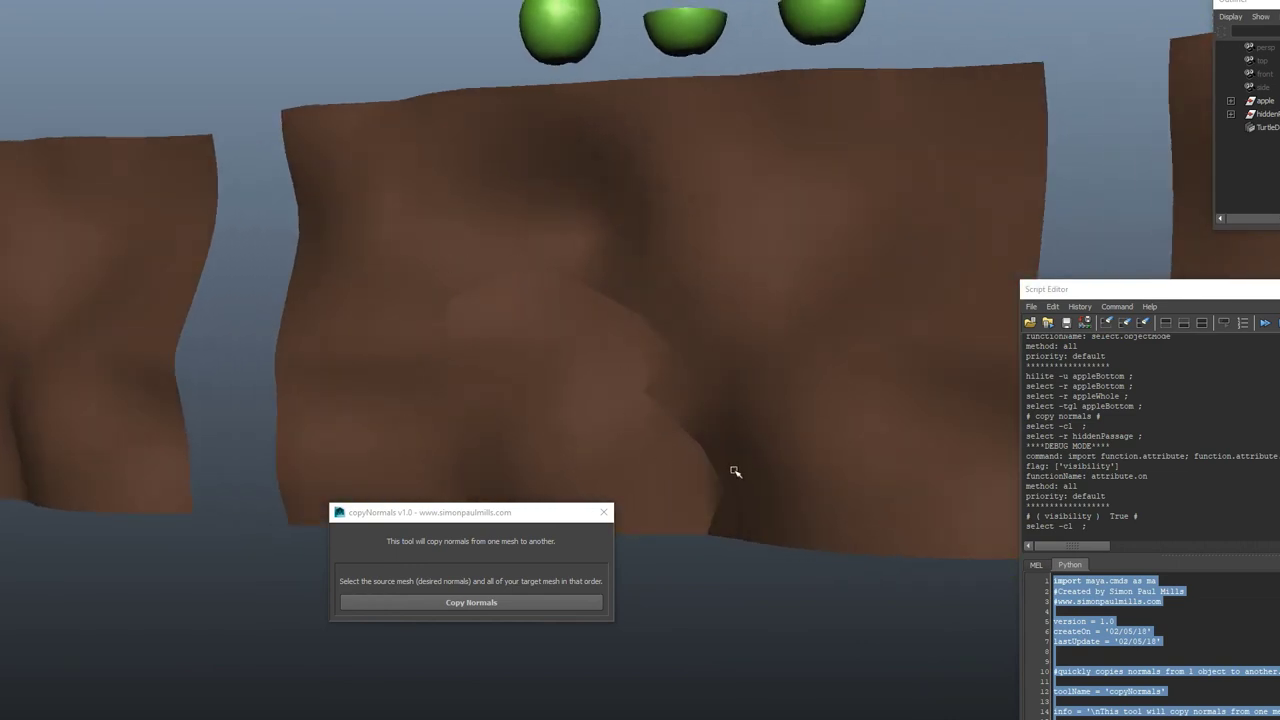
scroll(735, 471, "up", 3)
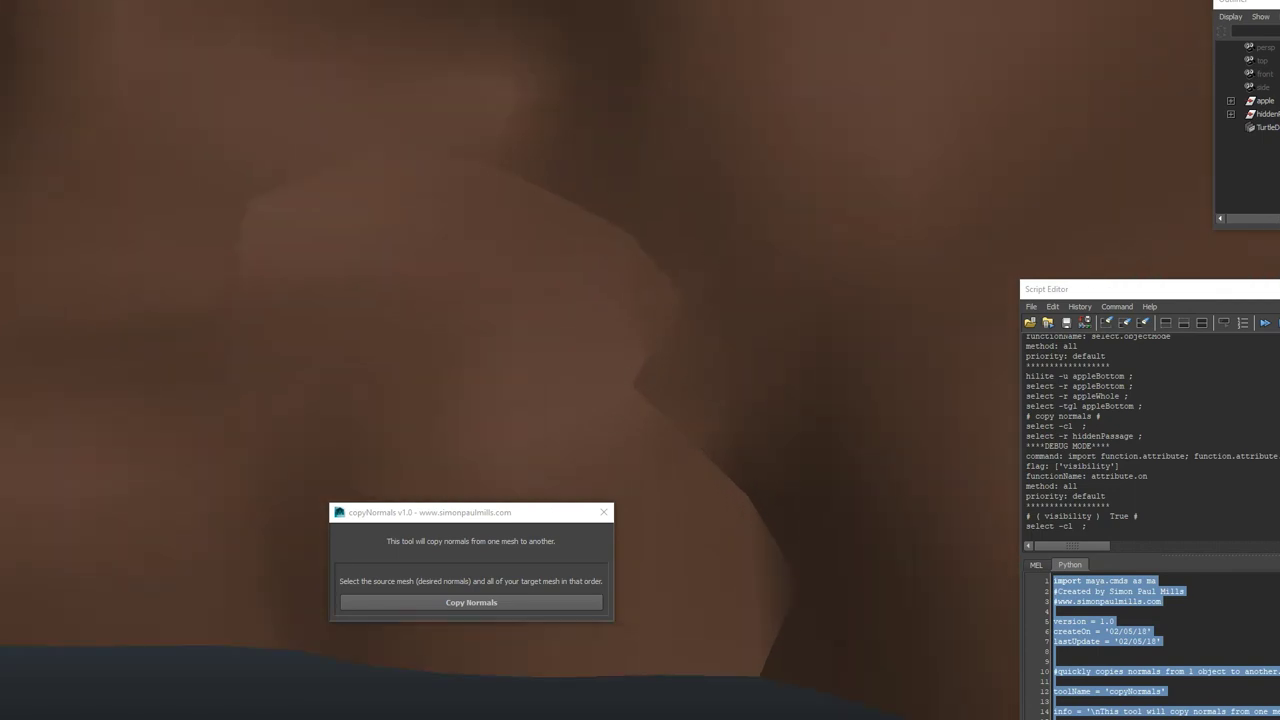
mouse_move(538, 369)
left_mouse_down("alt")
mouse_move(450, 386)
mouse_move(524, 361)
left_mouse_up("alt")
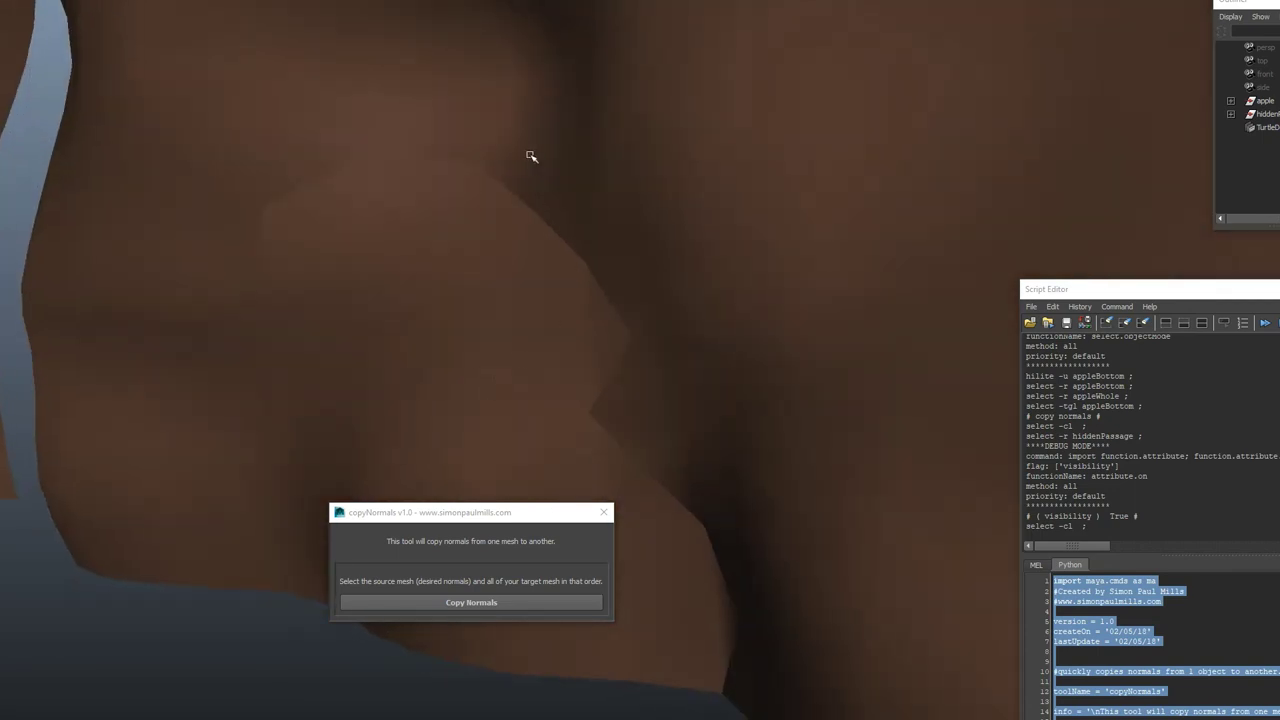
scroll(518, 282, "down", 5)
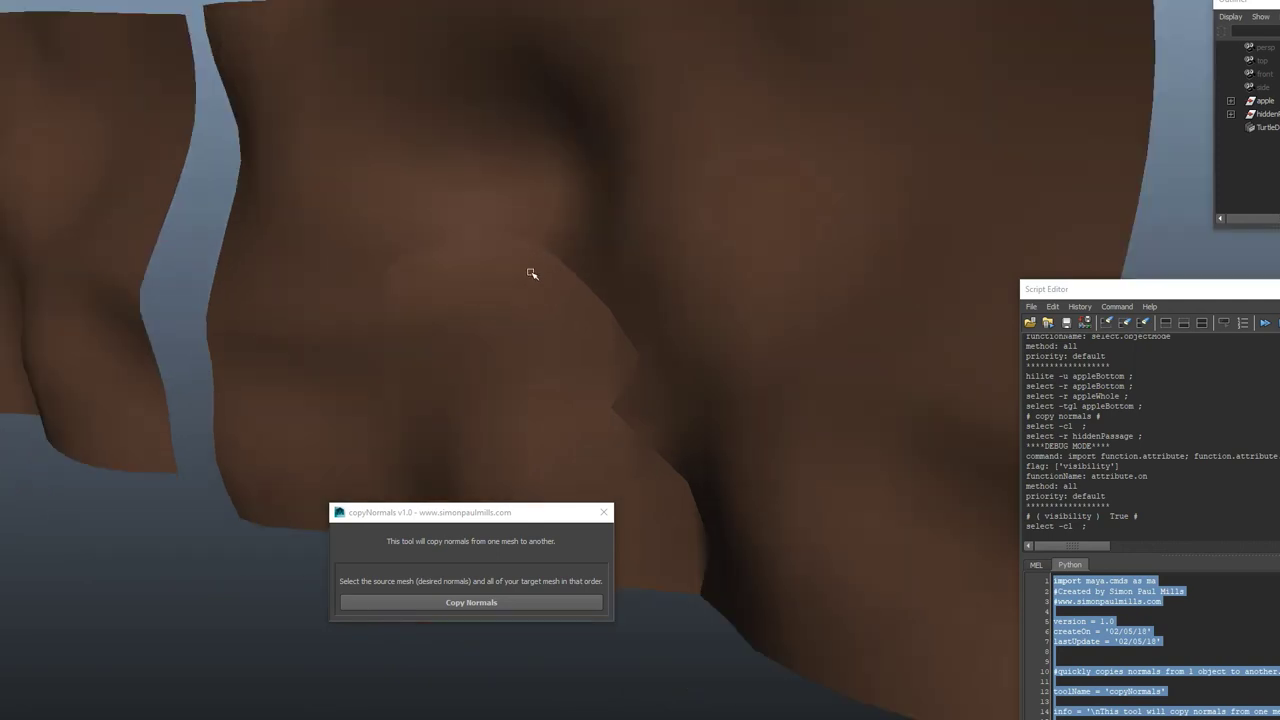
left_click(135, 307)
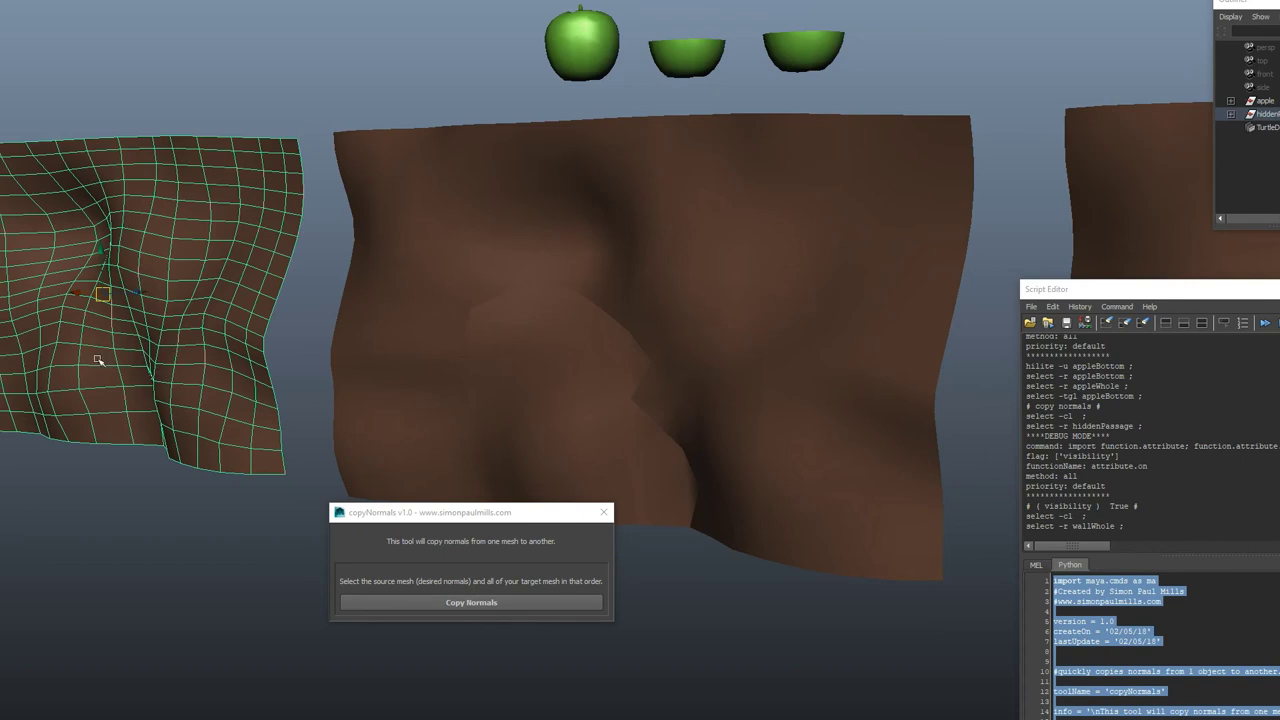
left_click(663, 478, "shift")
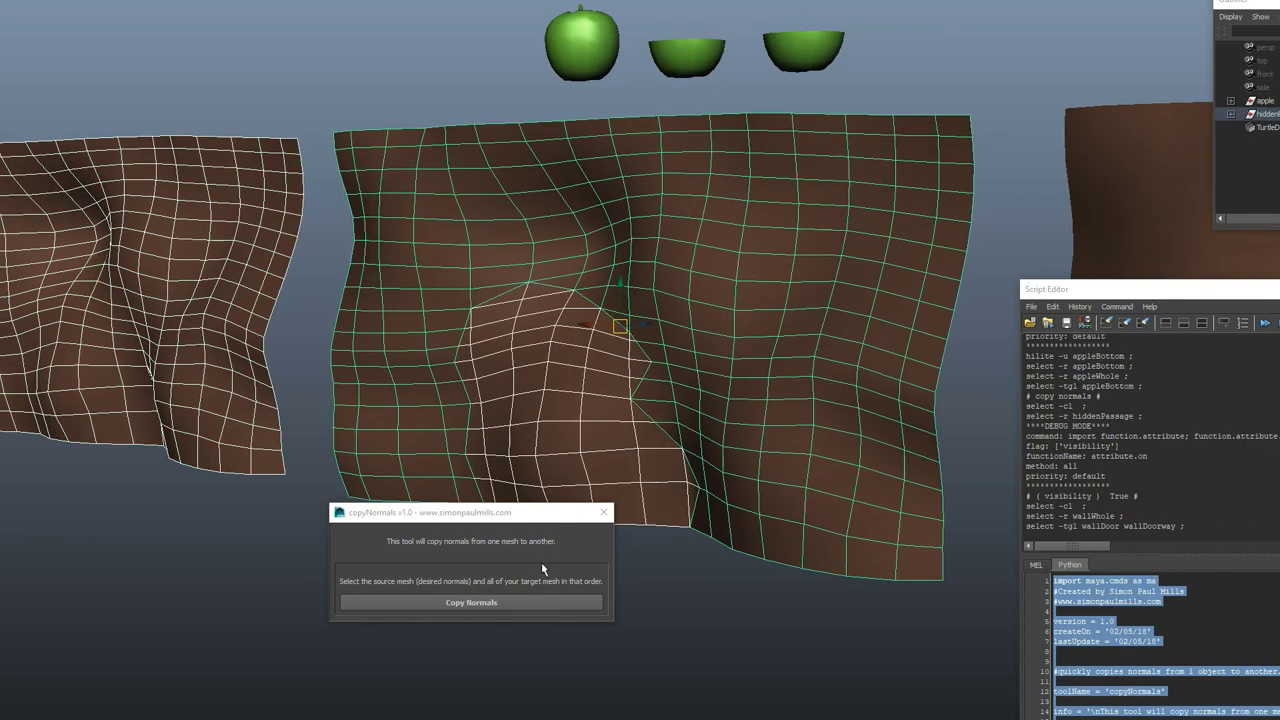
left_click(486, 603)
left_click_drag(486, 526, 261, 613)
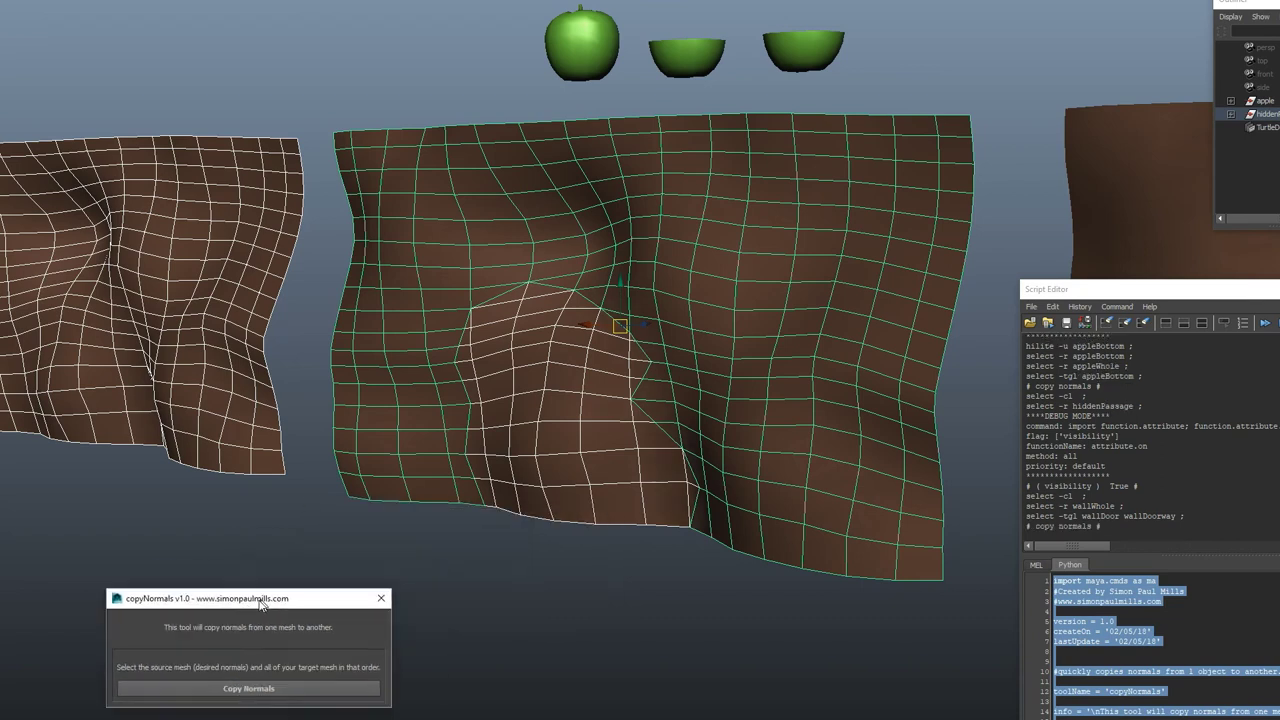
left_click(680, 591)
left_click_drag(680, 591, 659, 570, "alt")
scroll(603, 540, "up", 6)
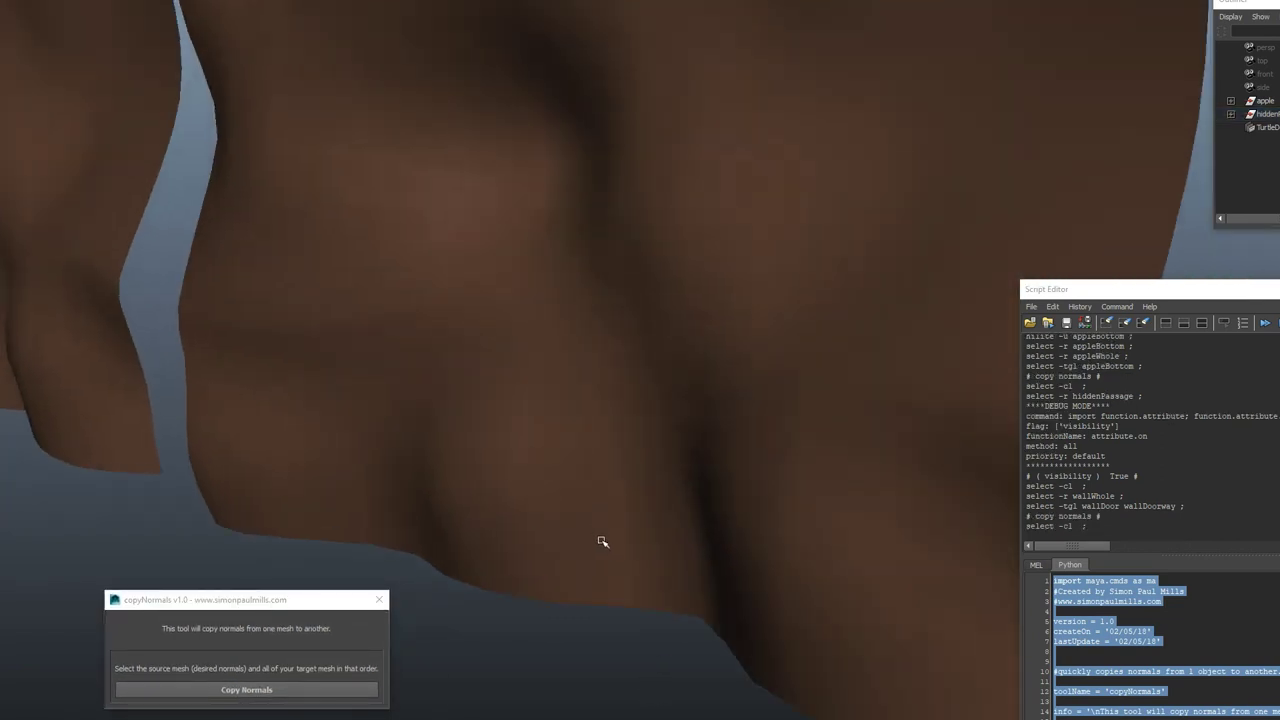
Step: Try moving wallDoor out of the doorway by about -11.15 units along Z, and undo the move
left_click_drag(608, 449, 606, 526, "alt")
left_click(598, 539)
scroll(620, 446, "down", 3)
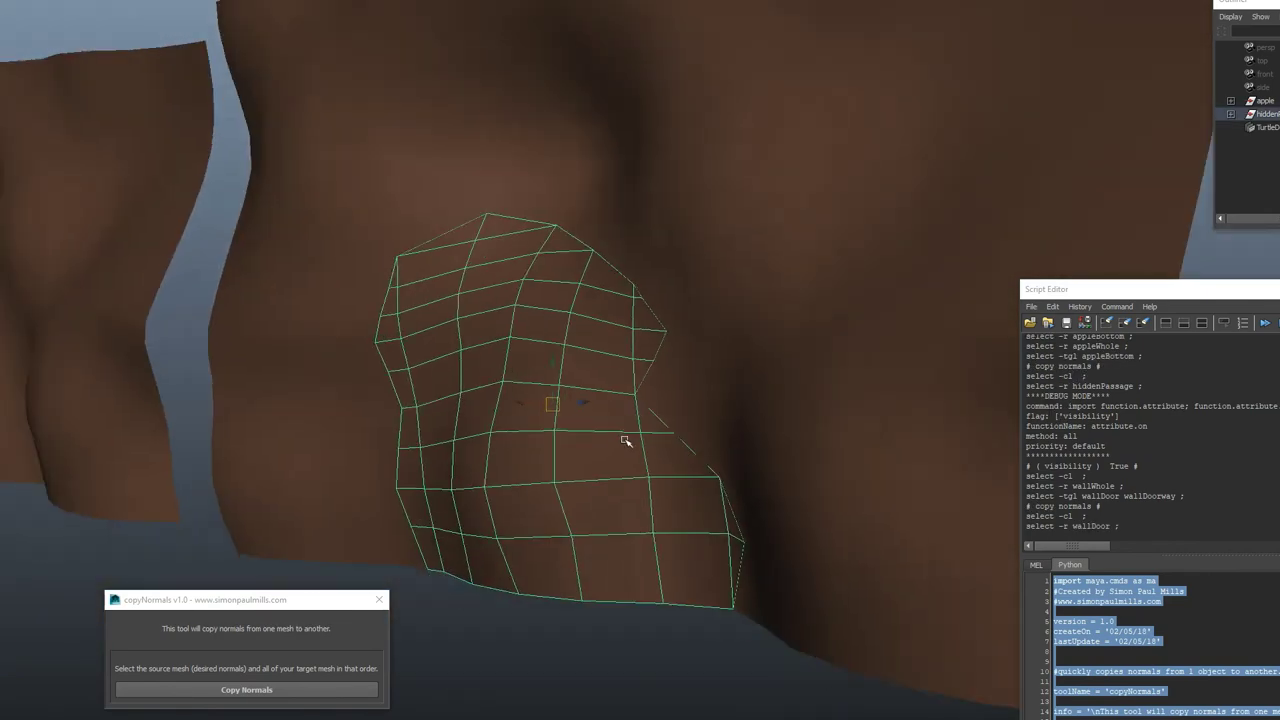
left_click_drag(620, 446, 586, 446, "alt")
left_click_drag(592, 394, 490, 416)
left_click(572, 665)
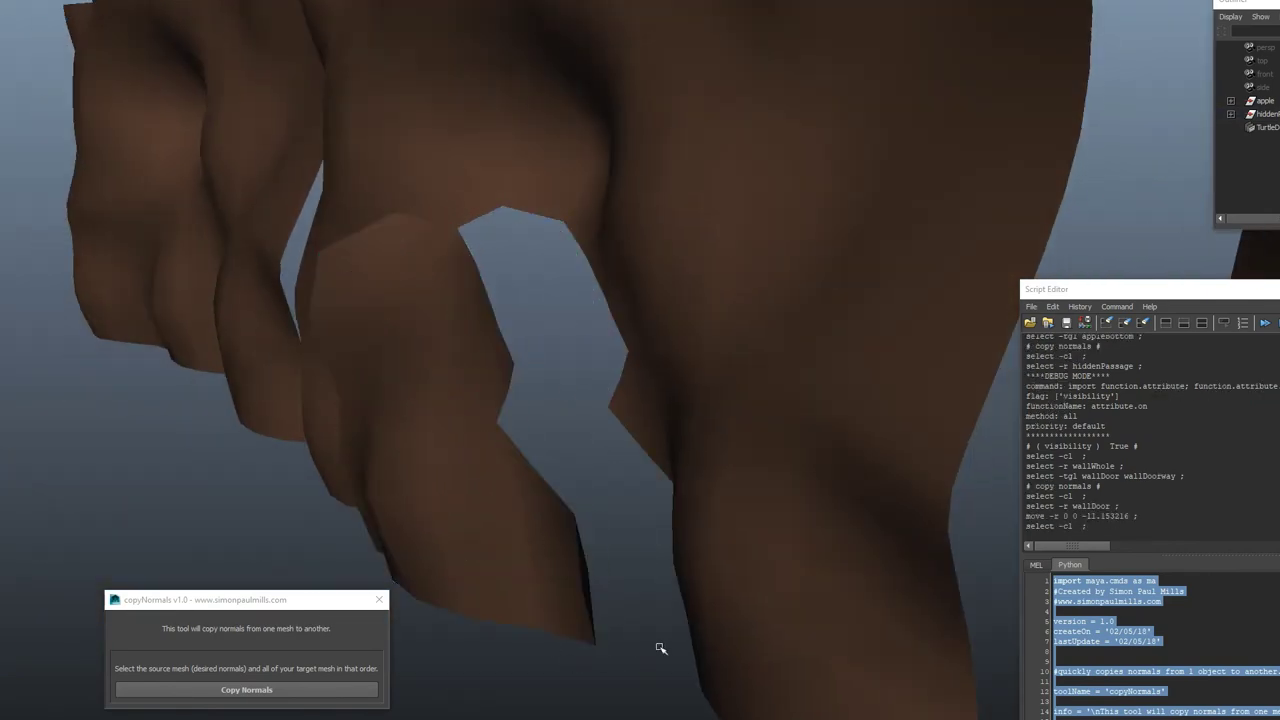
left_click_drag(572, 665, 717, 540, "alt")
key("ctrl+z")
key("ctrl+z")
Step: Deselect wallDoor and examine the split wall's shading across the door seam against the neighbouring walls
scroll(836, 409, "down", 3)
left_click_drag(836, 409, 756, 434, "alt")
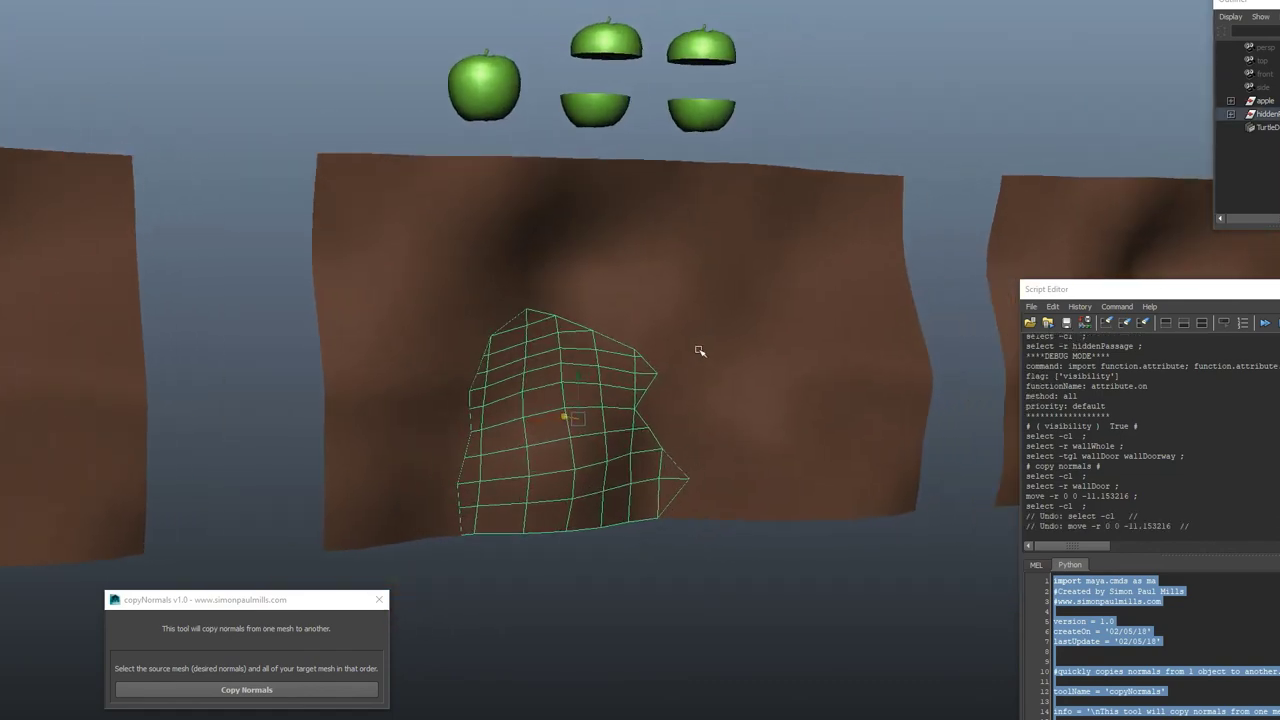
left_click_drag(774, 374, 693, 365, "alt")
scroll(723, 383, "down", 3)
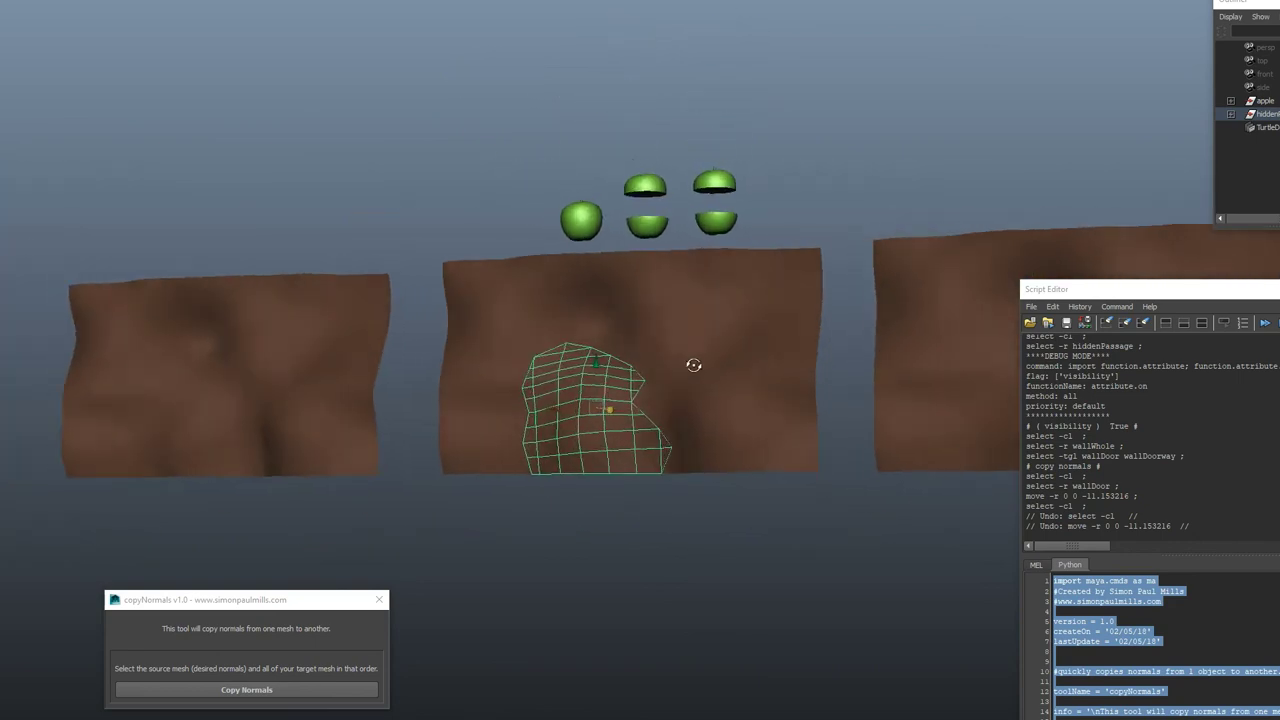
scroll(649, 526, "up", 3)
left_click(658, 537)
left_click_drag(658, 537, 736, 539, "alt")
scroll(753, 427, "up", 1)
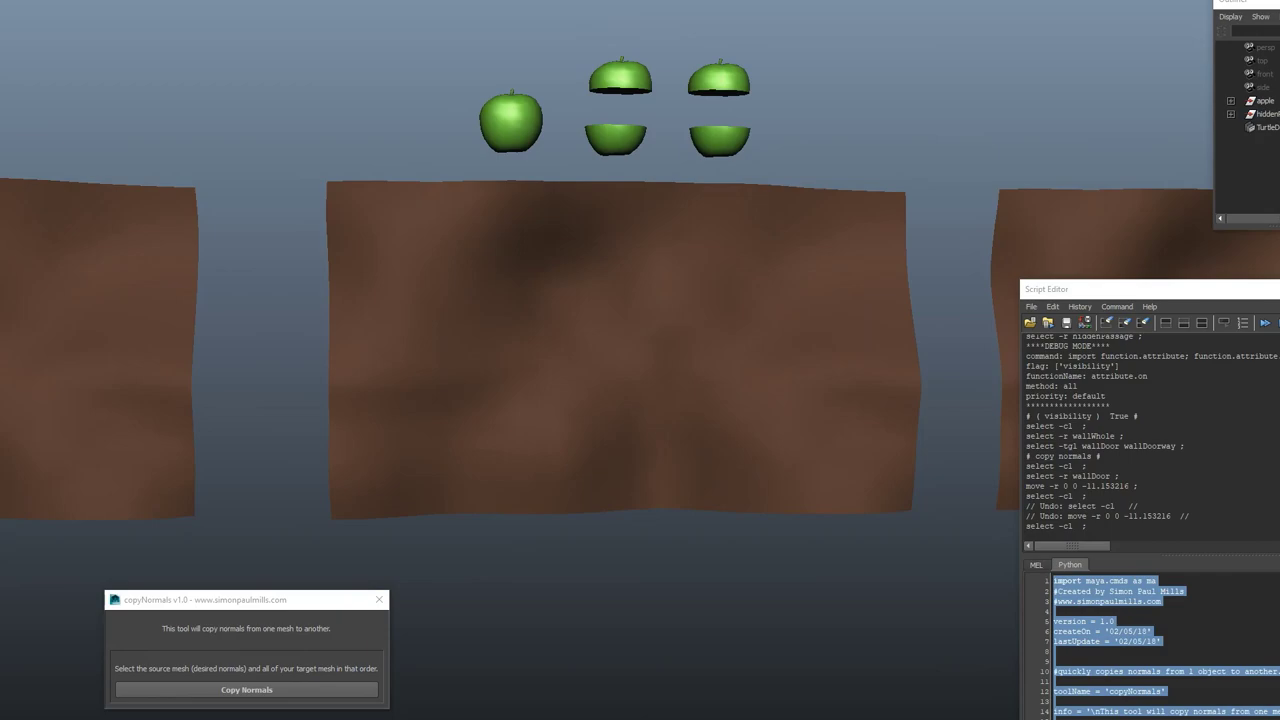